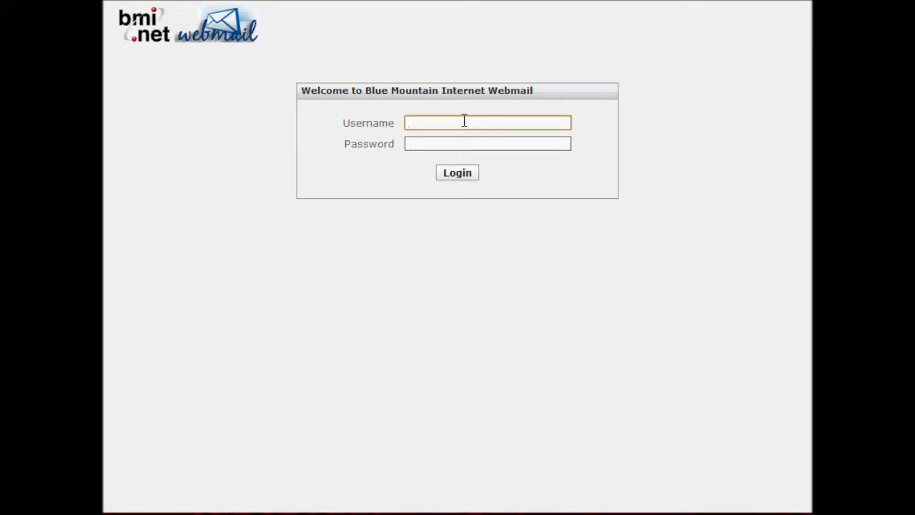
- Log in to the bmi.net webmail with the test account's username and password
text(testing)
key(Tab)
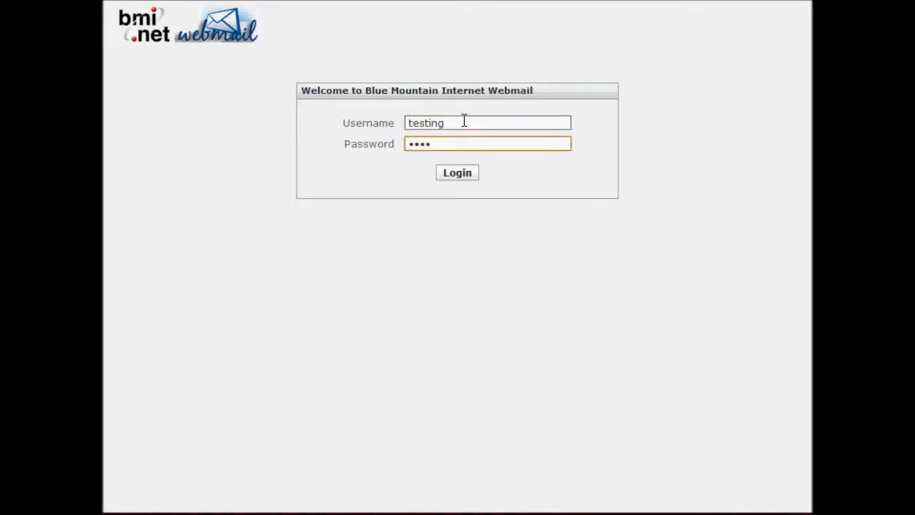
click(458, 176)
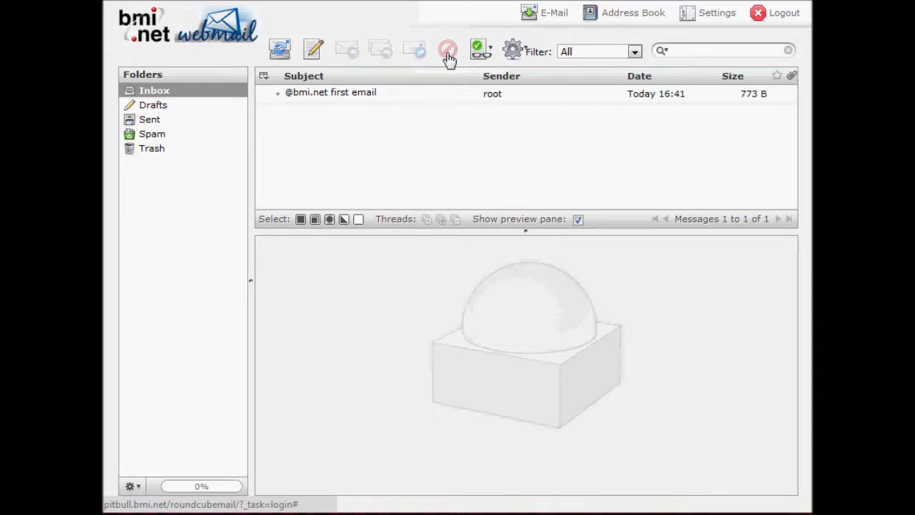
click(491, 55)
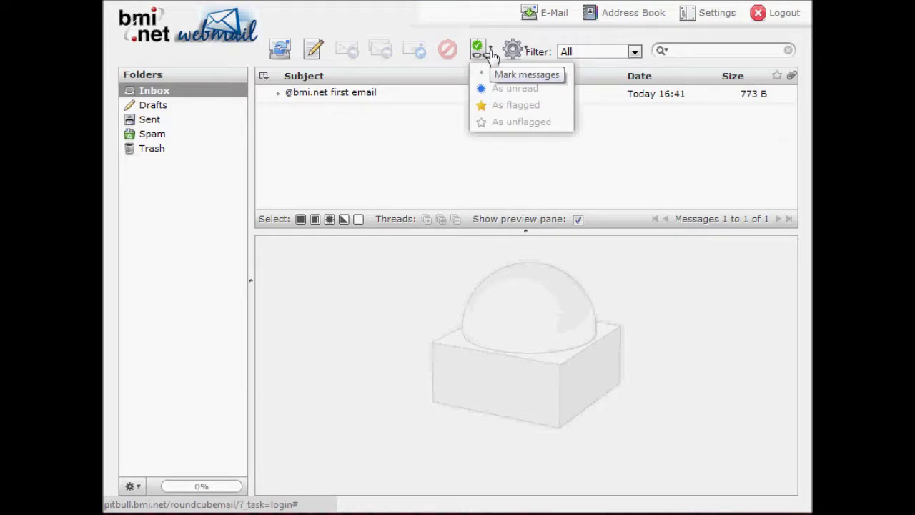
click(519, 49)
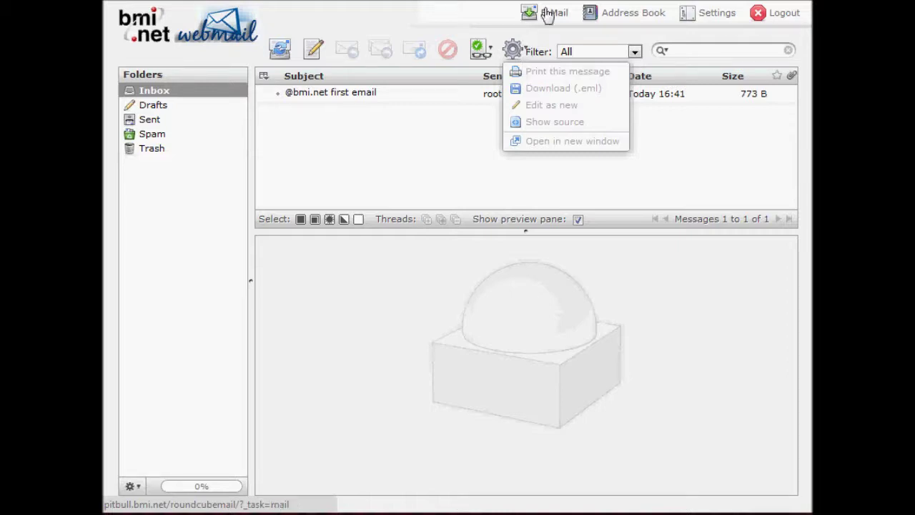
click(468, 139)
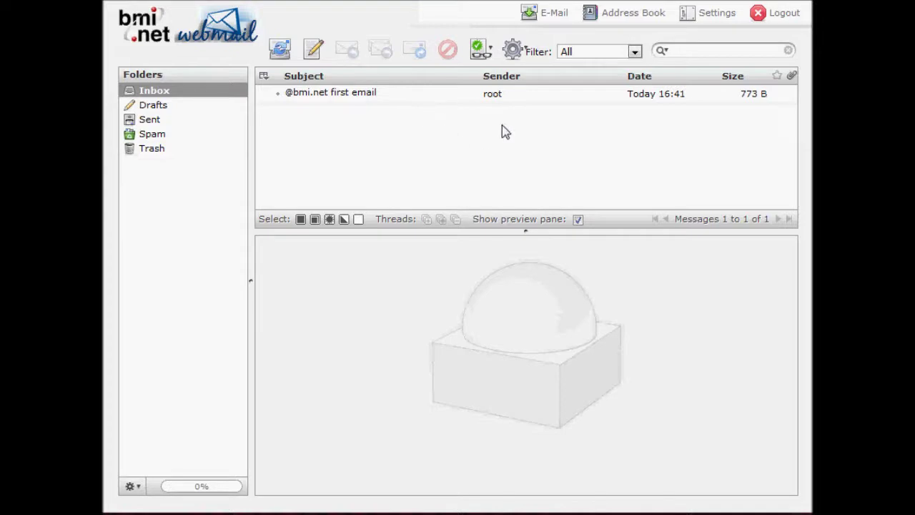
click(361, 93)
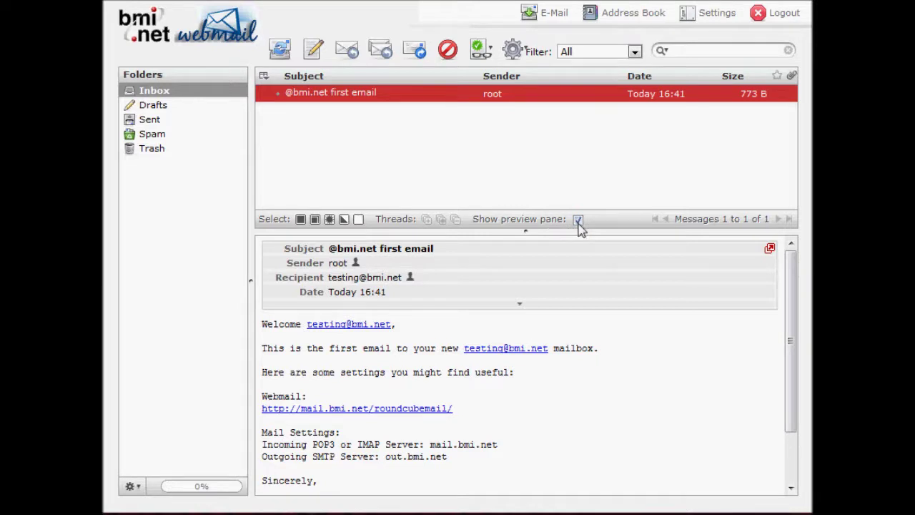
click(580, 223)
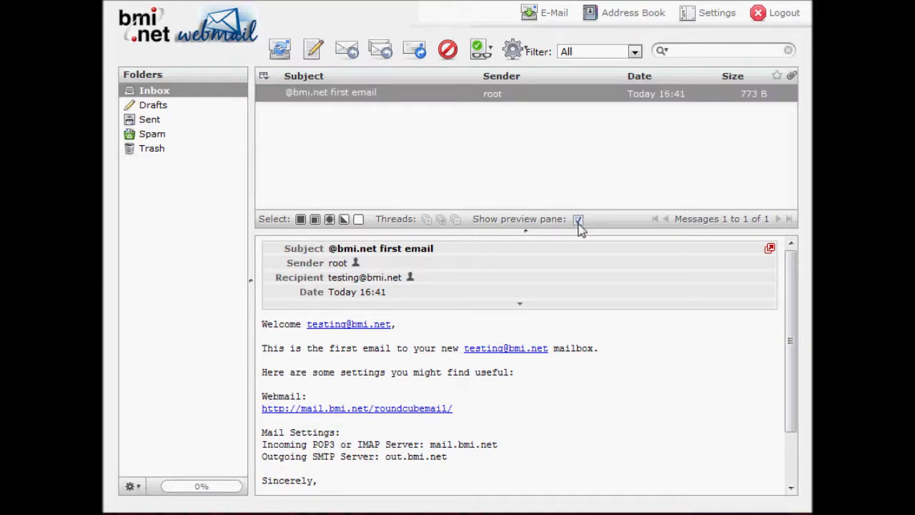
click(535, 205)
click(583, 224)
click(541, 203)
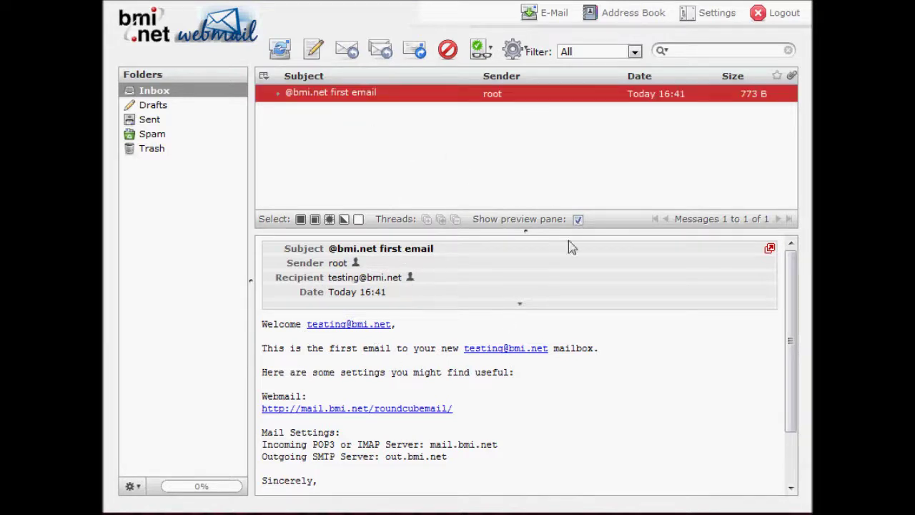
click(577, 219)
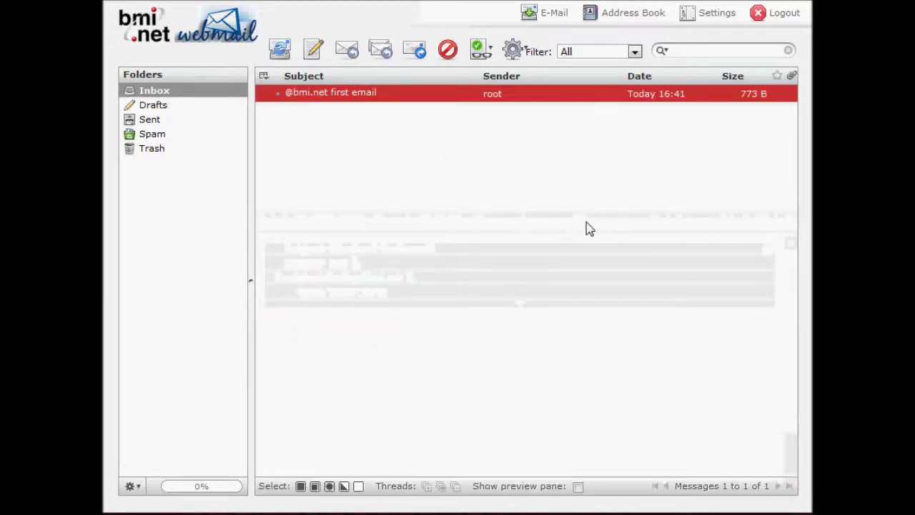
click(581, 493)
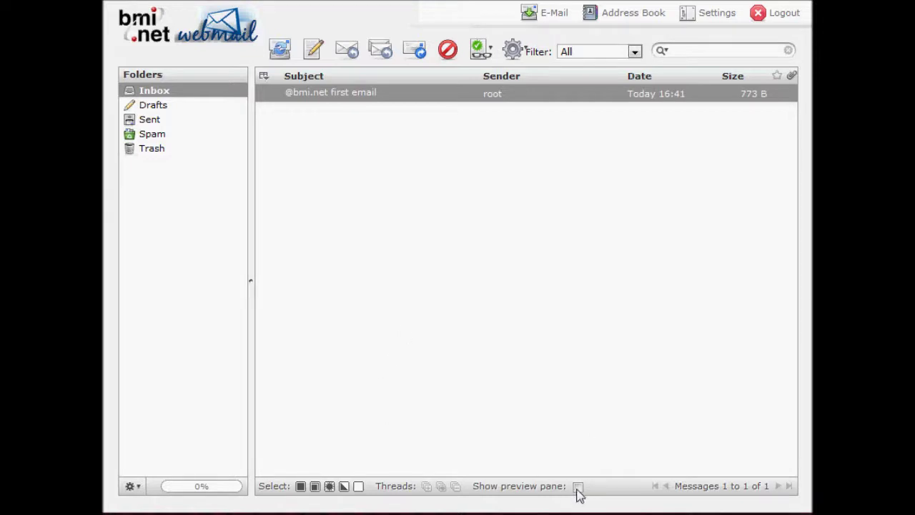
click(344, 91)
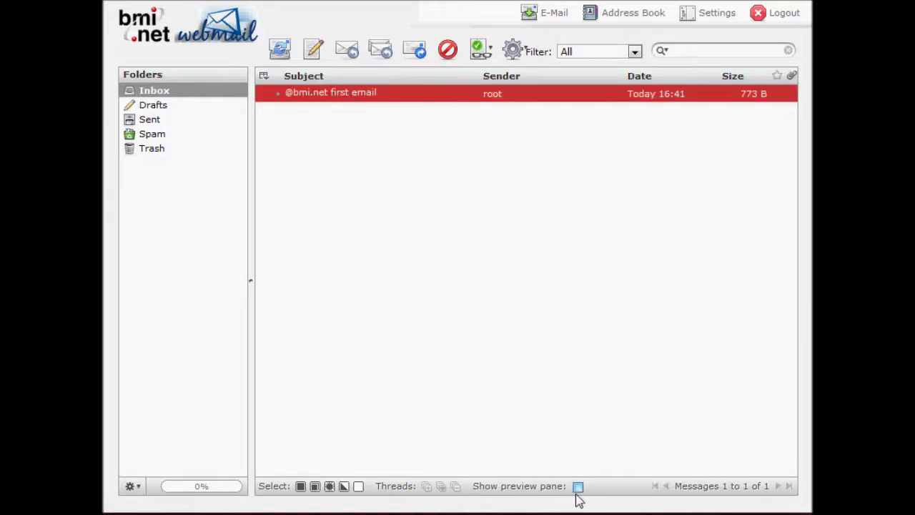
click(577, 486)
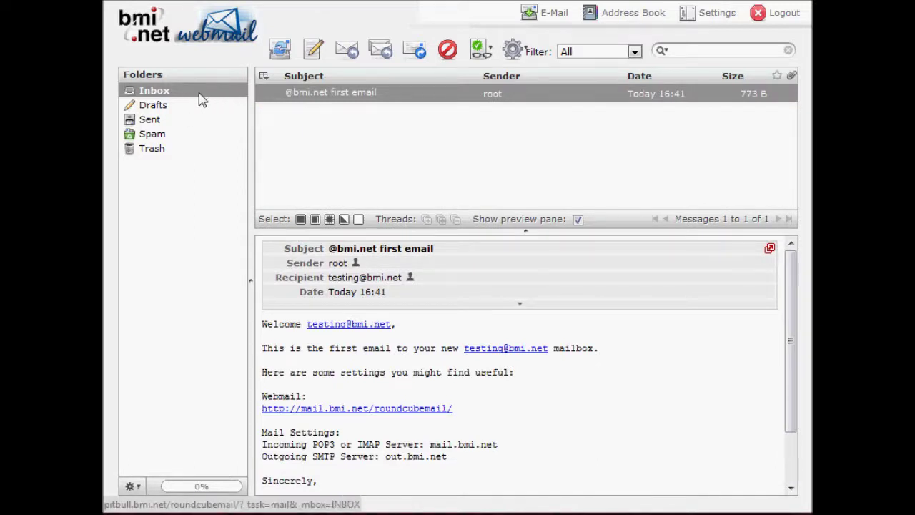
click(174, 107)
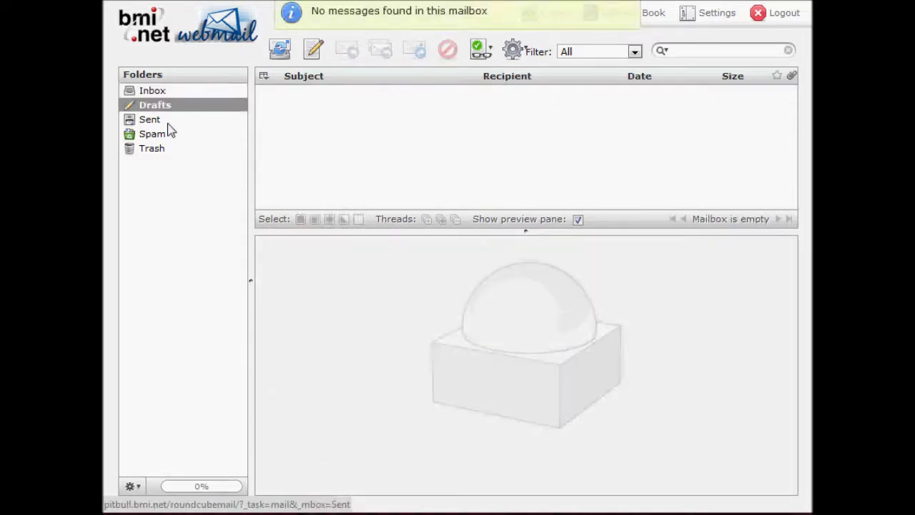
click(169, 124)
click(172, 137)
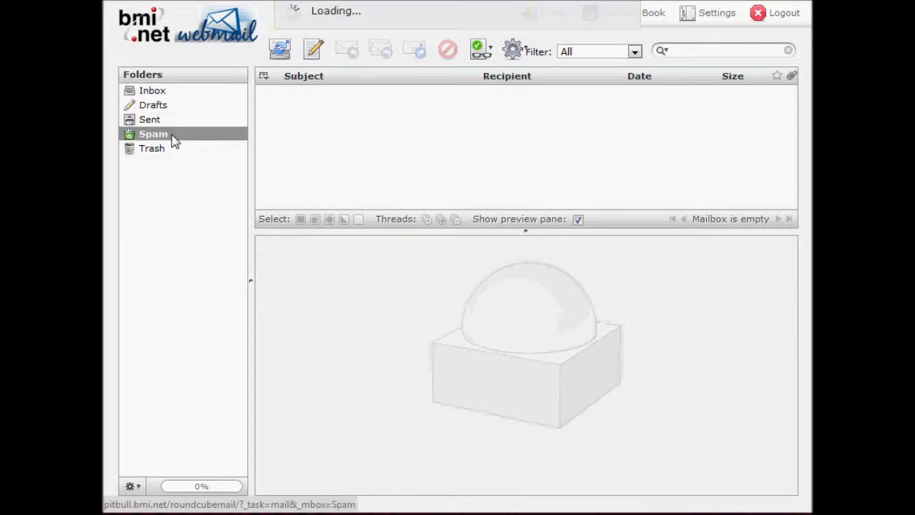
click(176, 151)
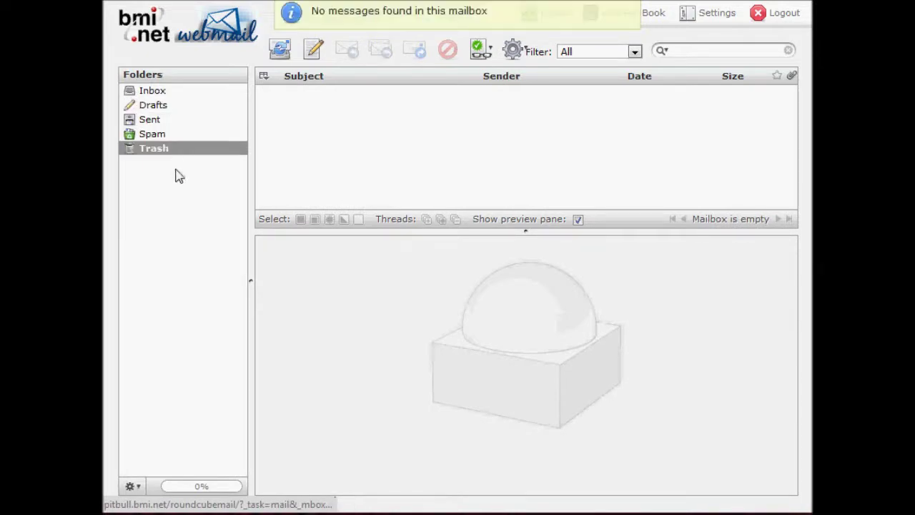
click(140, 489)
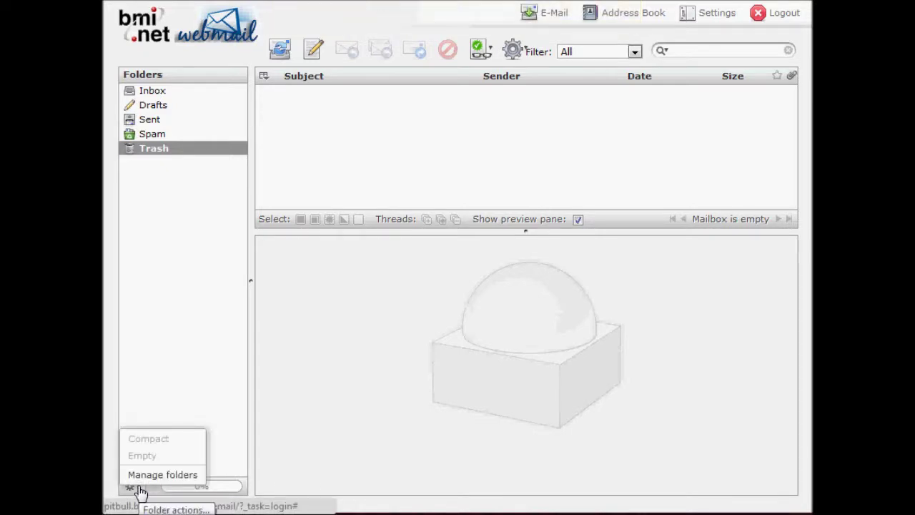
click(140, 384)
mouse_move(214, 489)
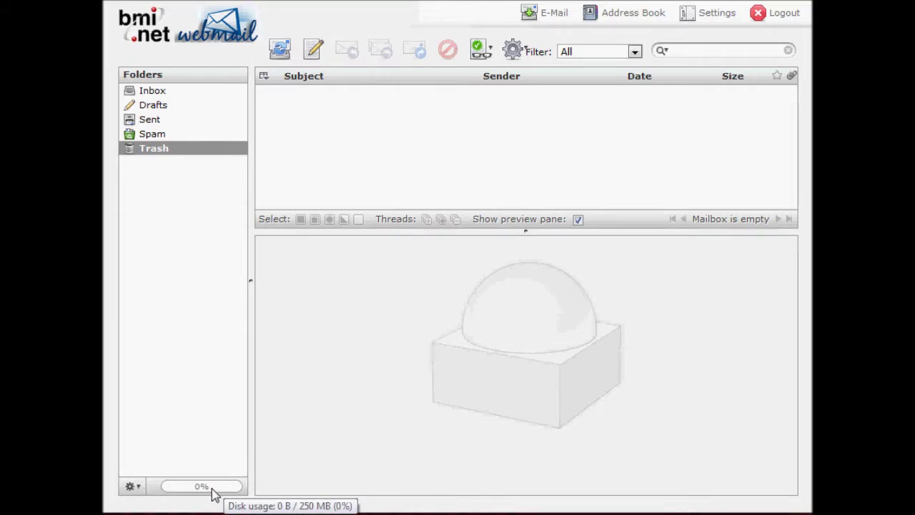
click(195, 96)
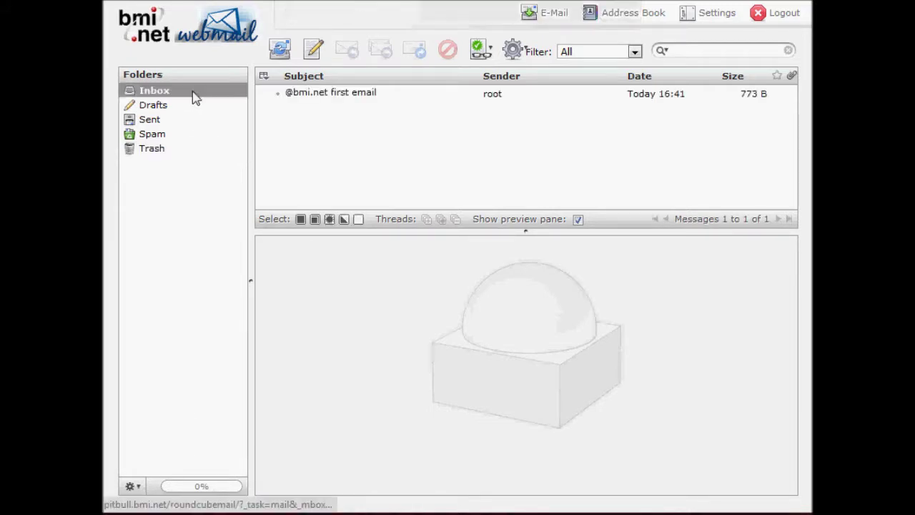
- Send a message with subject 'testing' and body 'Just a test' to a bmi.net recipient
click(315, 53)
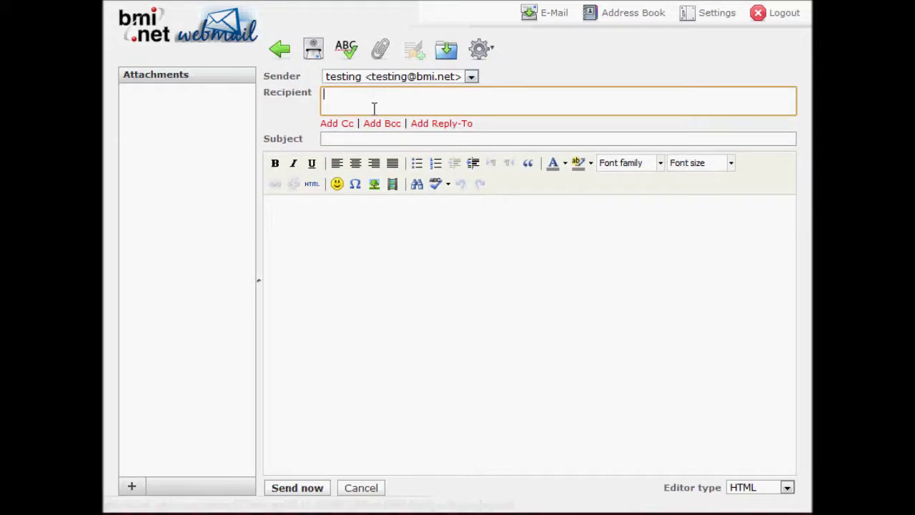
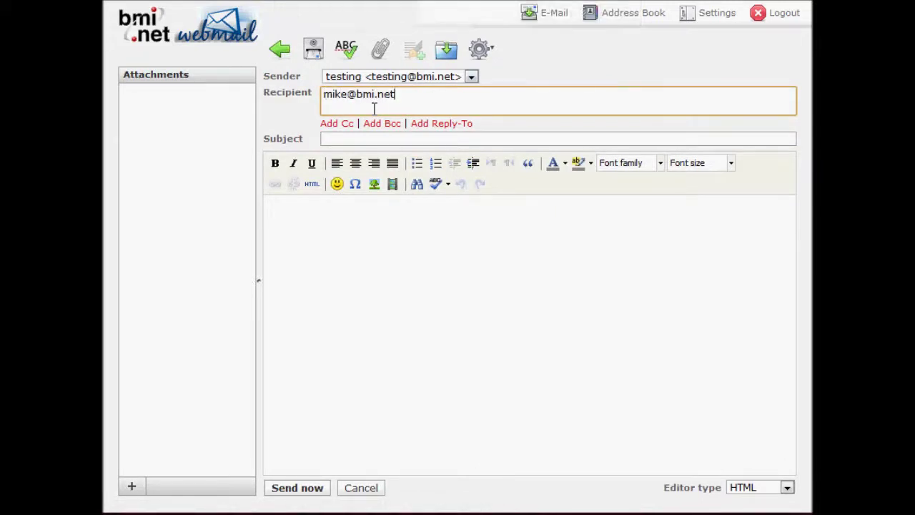
key(Tab)
click(375, 138)
text(testing)
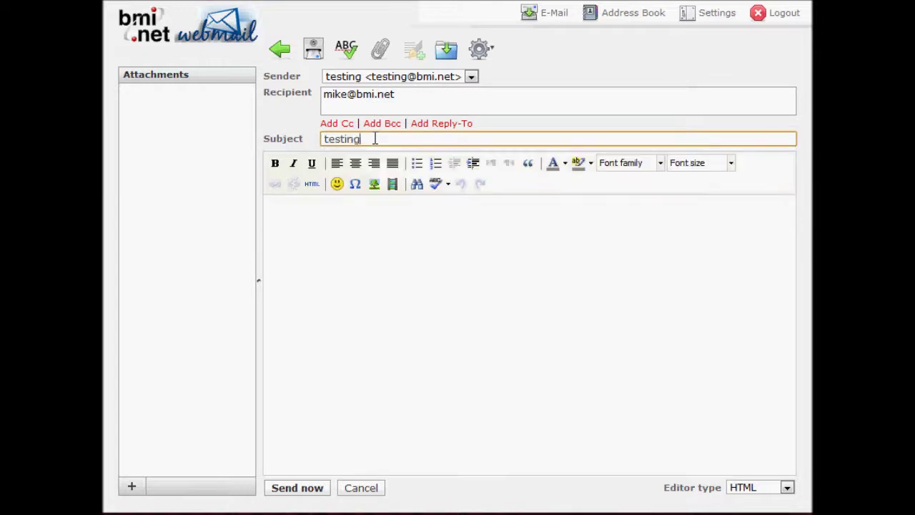
click(428, 293)
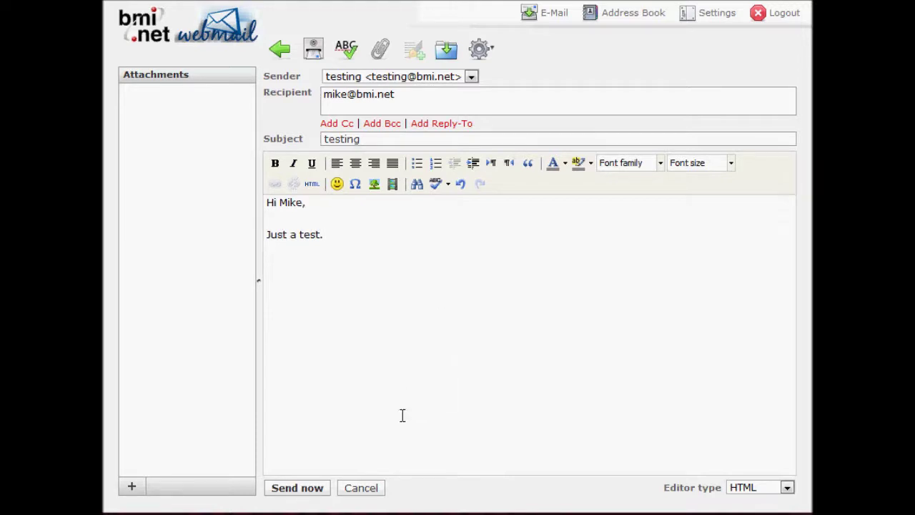
click(317, 493)
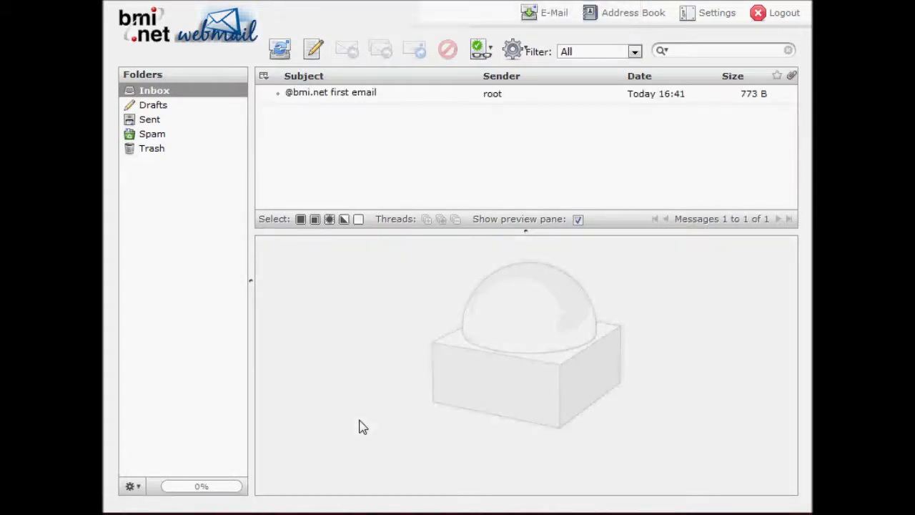
click(147, 124)
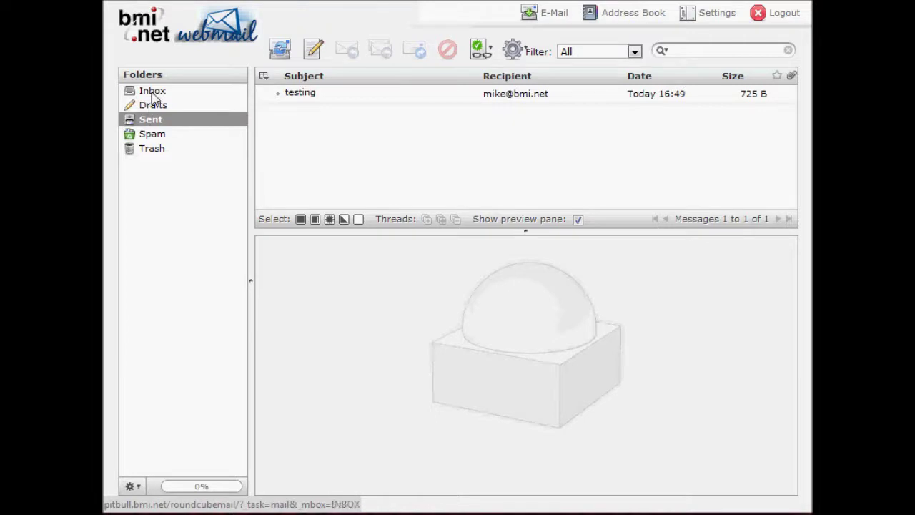
click(151, 94)
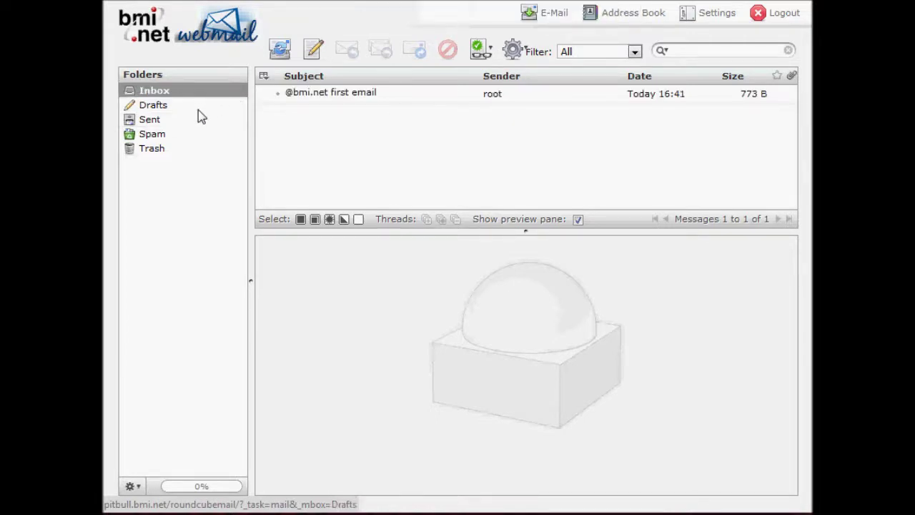
- Open the address book and cancel the contact import dialog
click(630, 18)
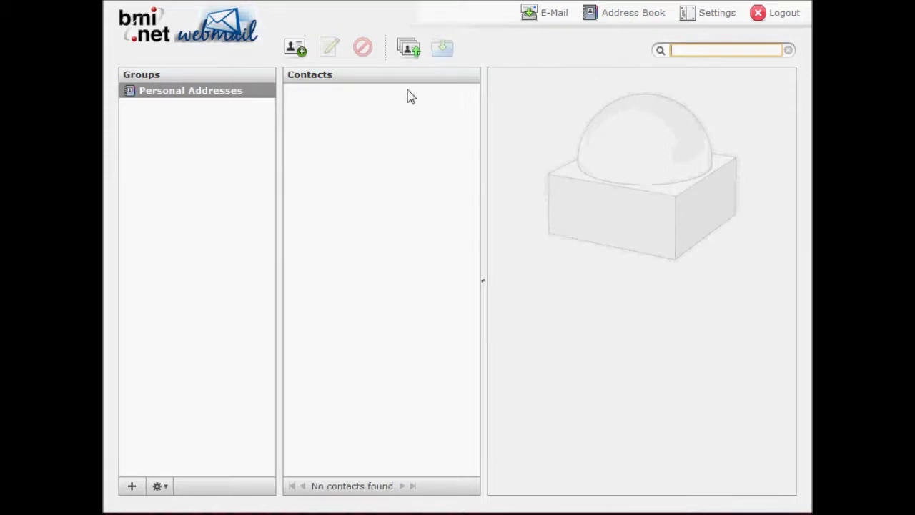
click(409, 53)
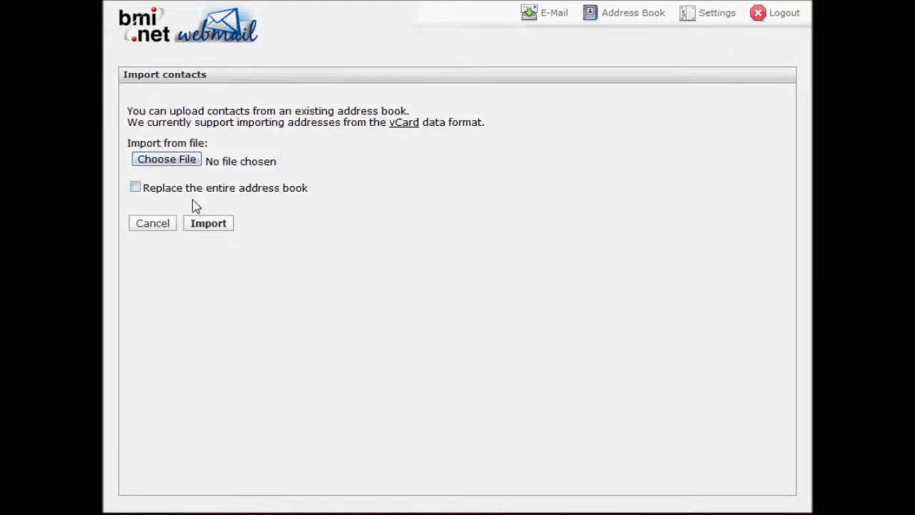
click(174, 223)
- Create and save a contact with display name, first name, last name and e-mail
click(299, 54)
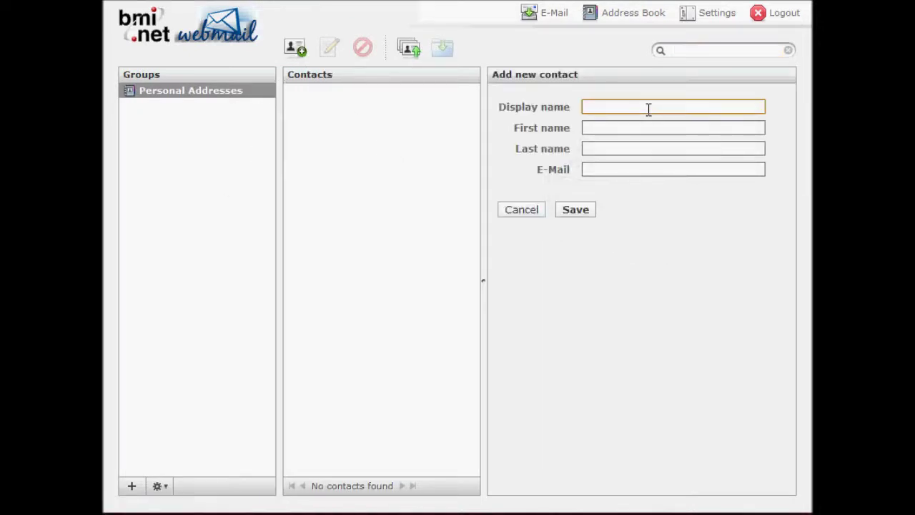
text(Tom)
key(Tab)
key(Tab)
key(Tab)
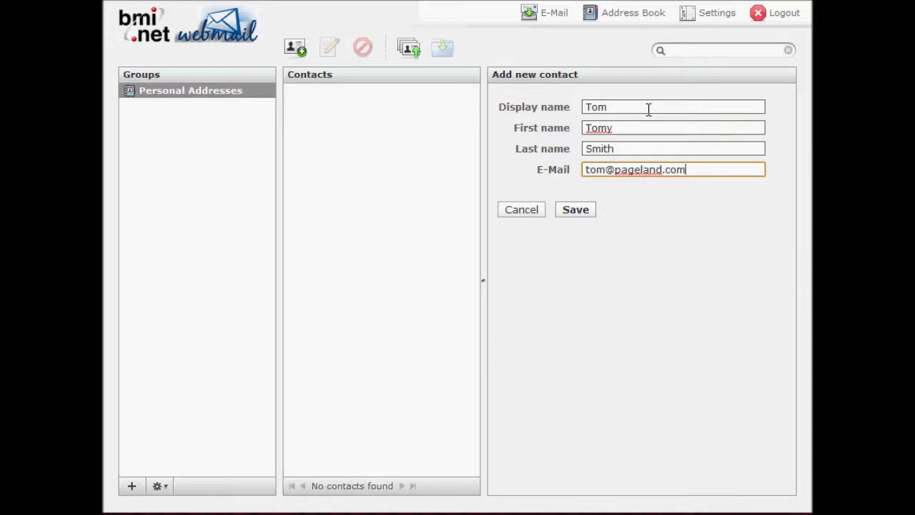
click(572, 213)
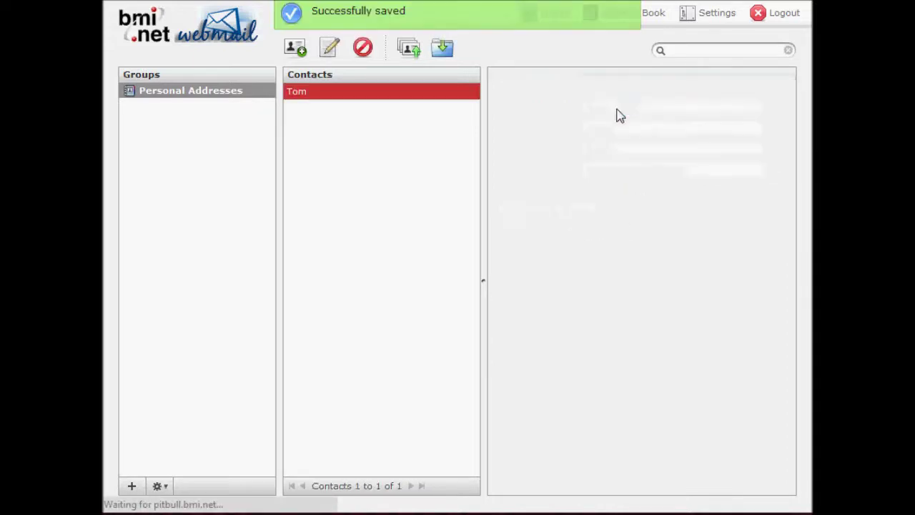
- Save a second contact with display name, first and last name, and a bmi.net e-mail address
click(301, 60)
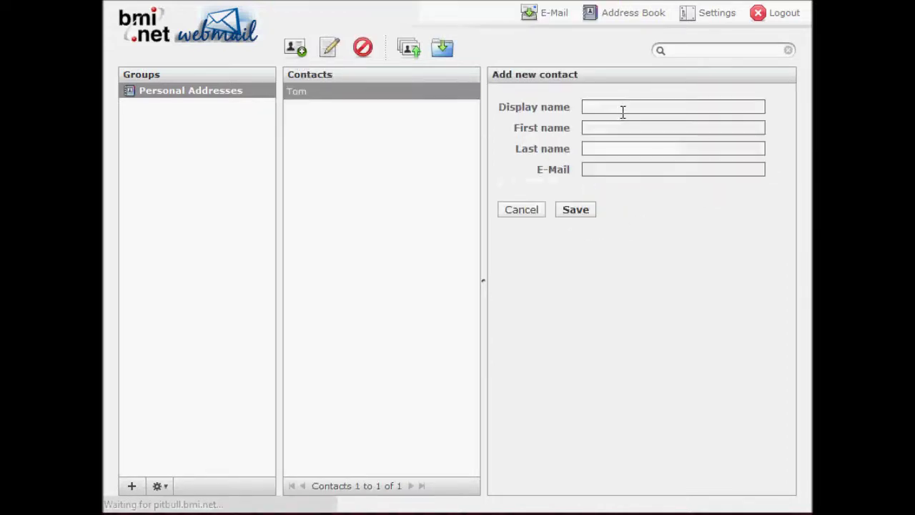
click(623, 108)
text(Mike)
key(Tab)
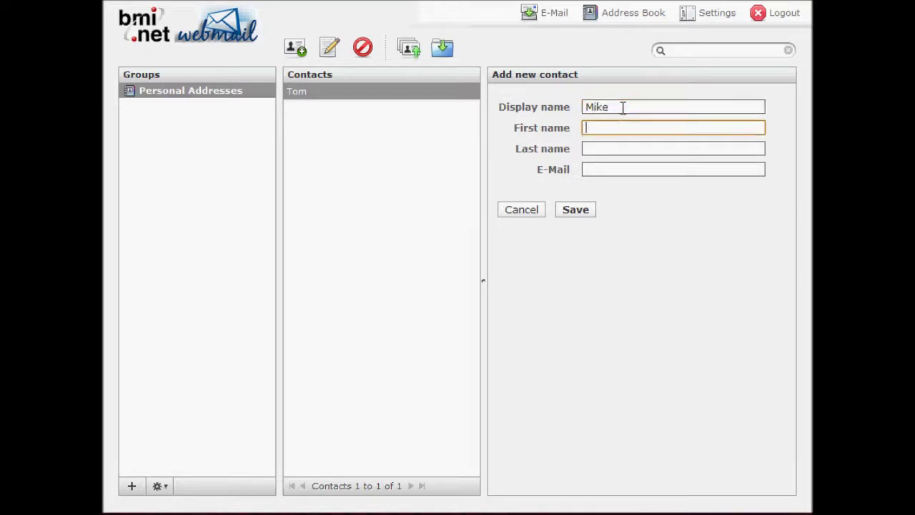
text(Mike)
key(Tab)
text(R)
key(Tab)
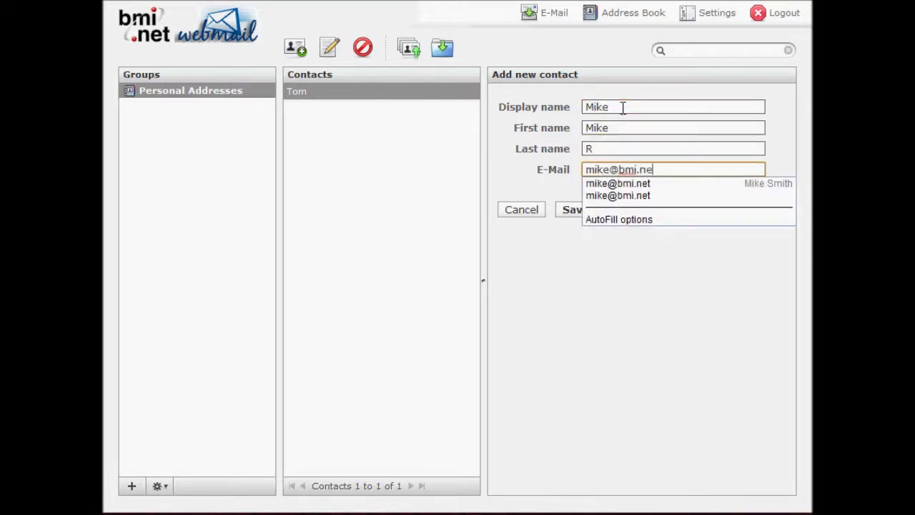
click(572, 212)
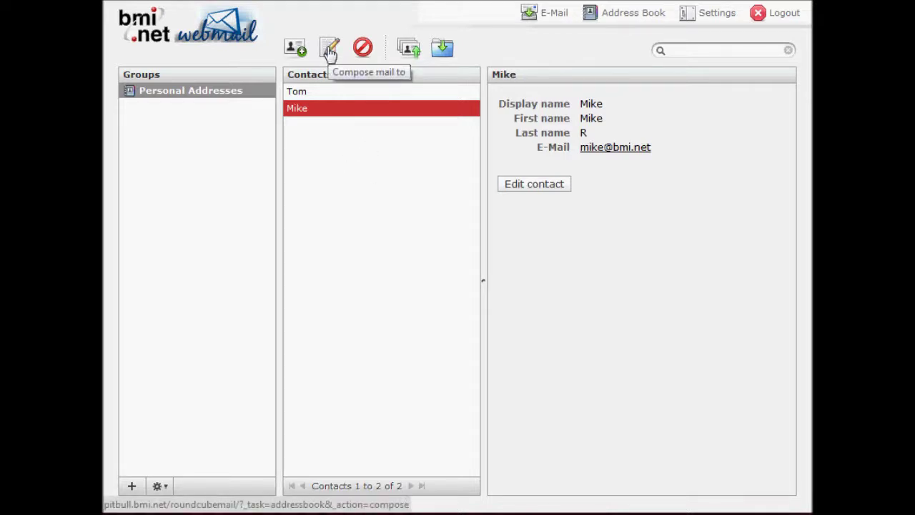
click(329, 49)
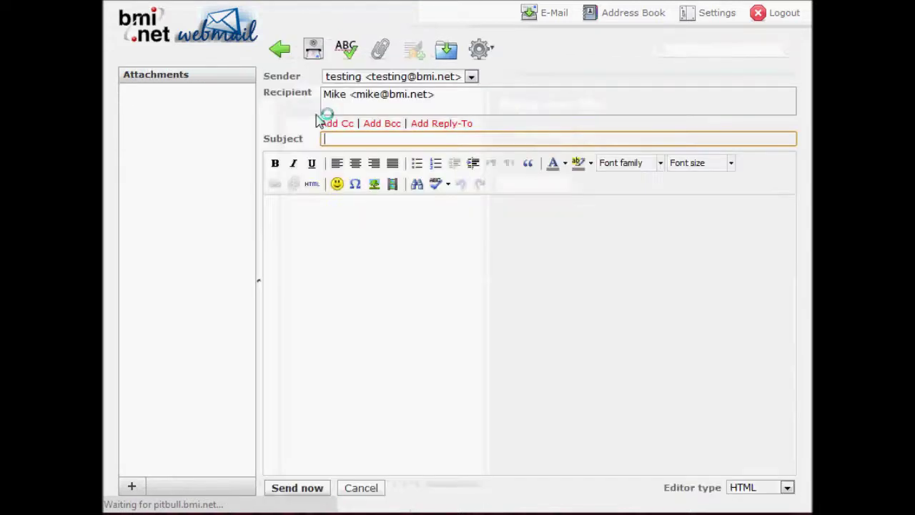
click(284, 53)
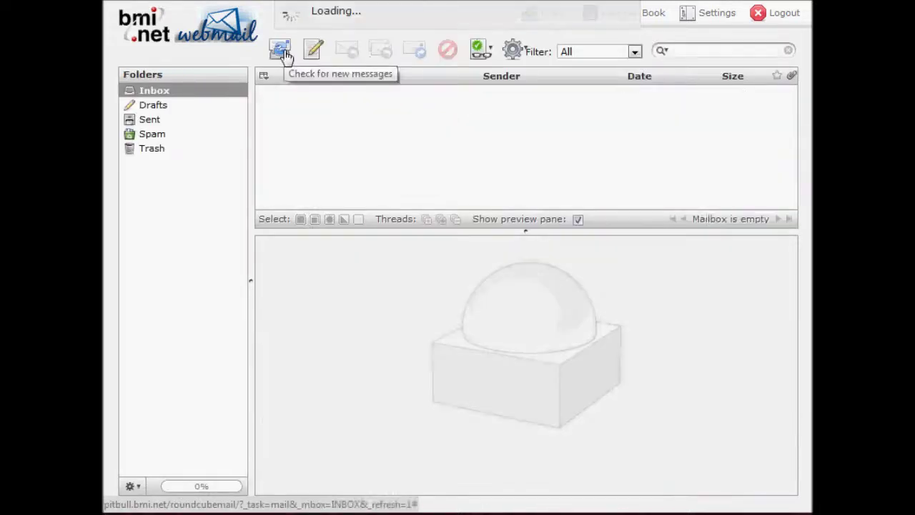
click(659, 23)
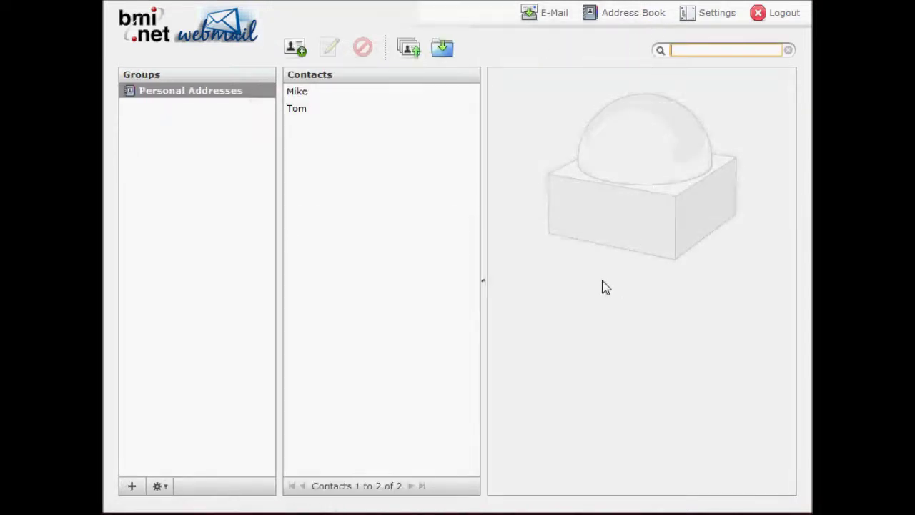
click(321, 91)
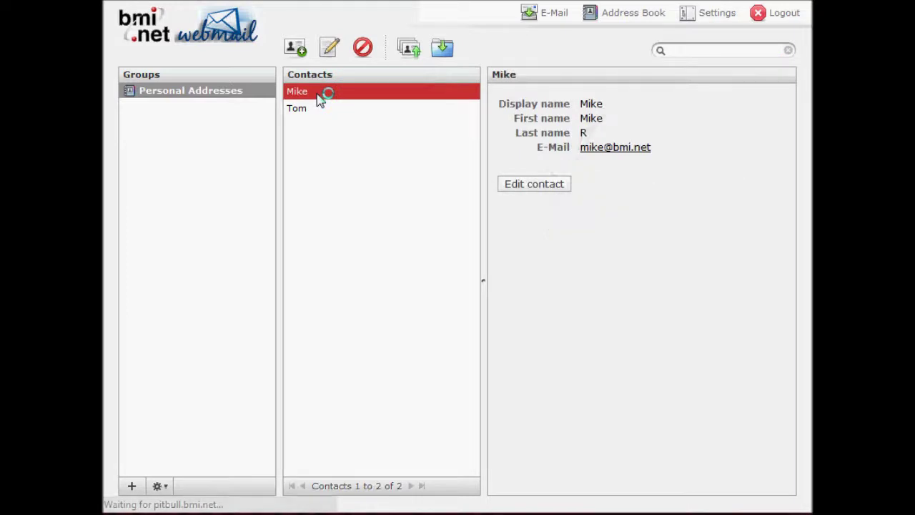
ctrl+click(323, 116)
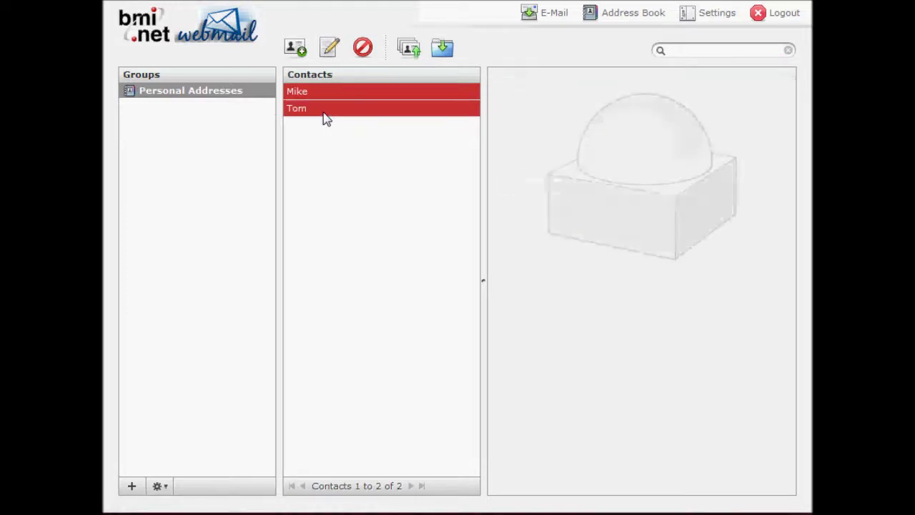
click(336, 56)
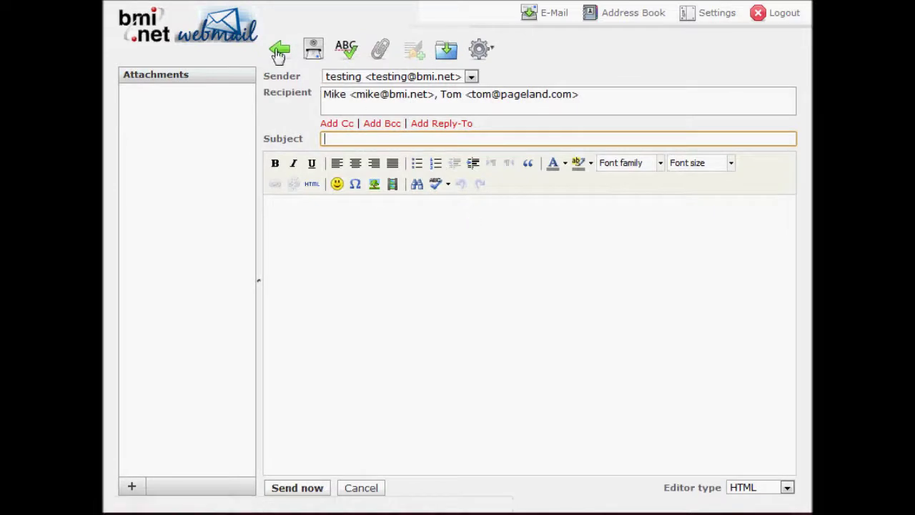
click(654, 22)
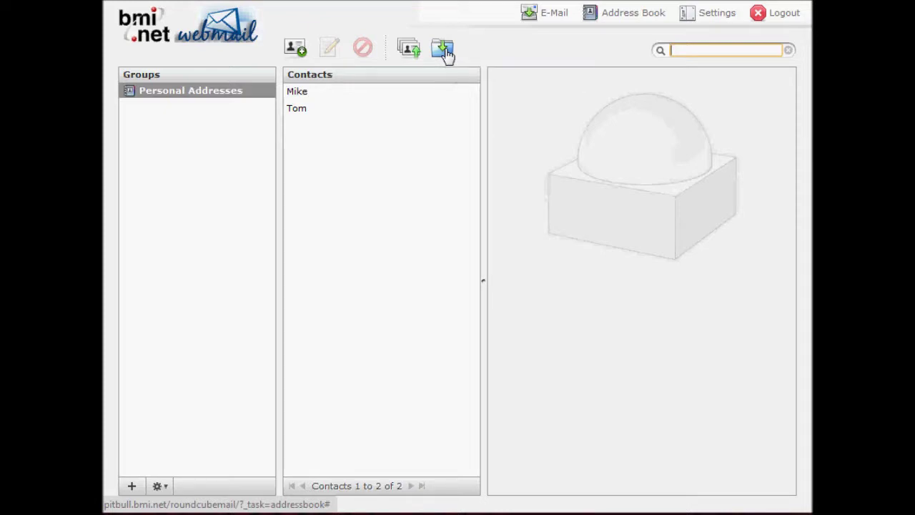
- Return to the mail view and go to Settings to show the Preferences sections
click(545, 18)
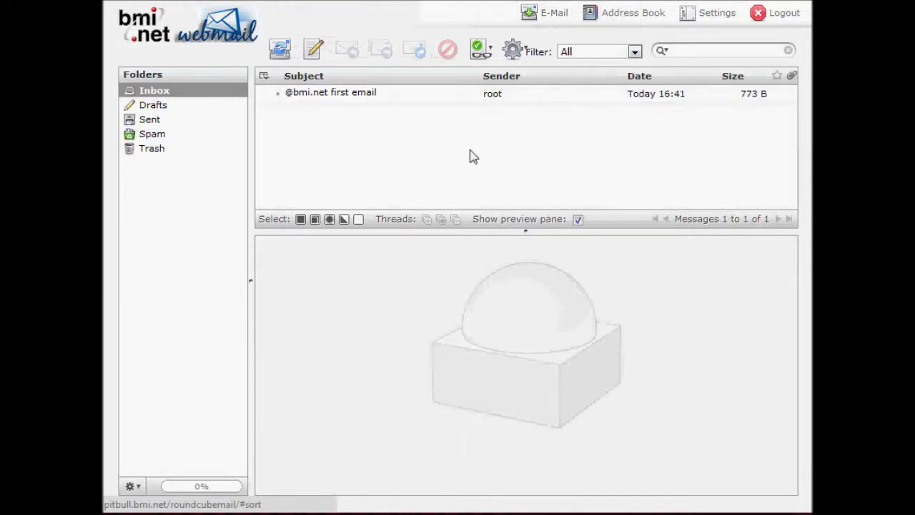
click(718, 22)
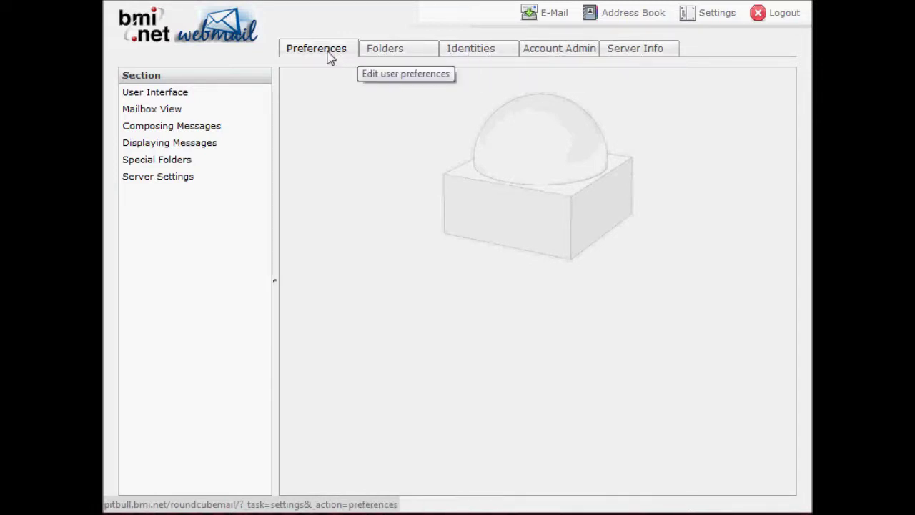
- Review the User Interface, Mailbox View, Composing Messages and Displaying Messages preferences in turn
click(183, 98)
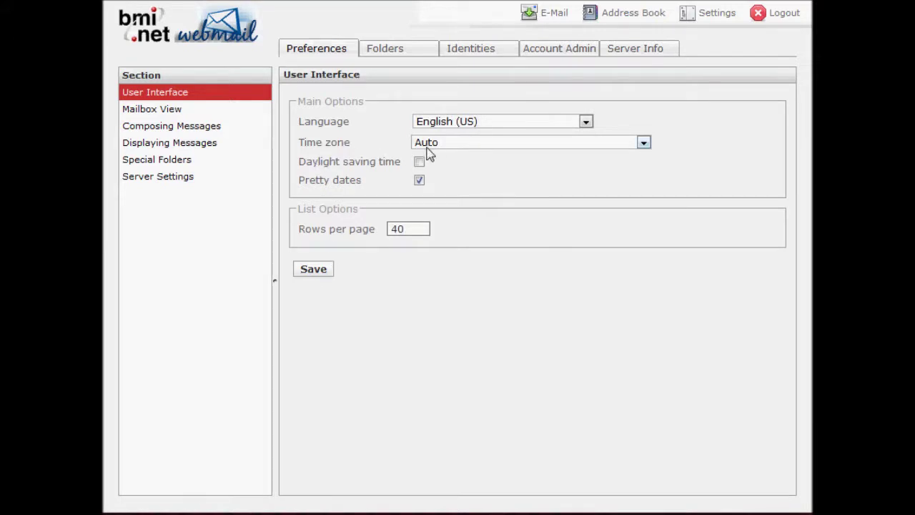
click(174, 117)
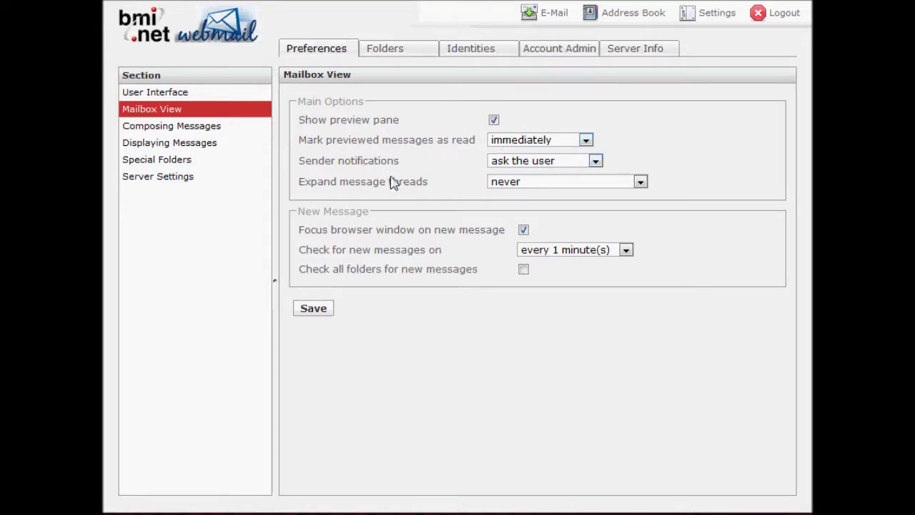
click(205, 129)
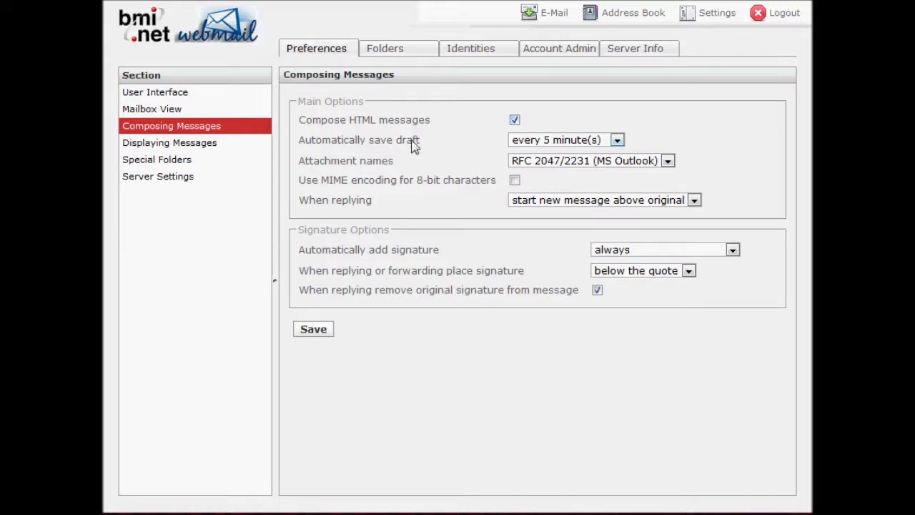
click(158, 144)
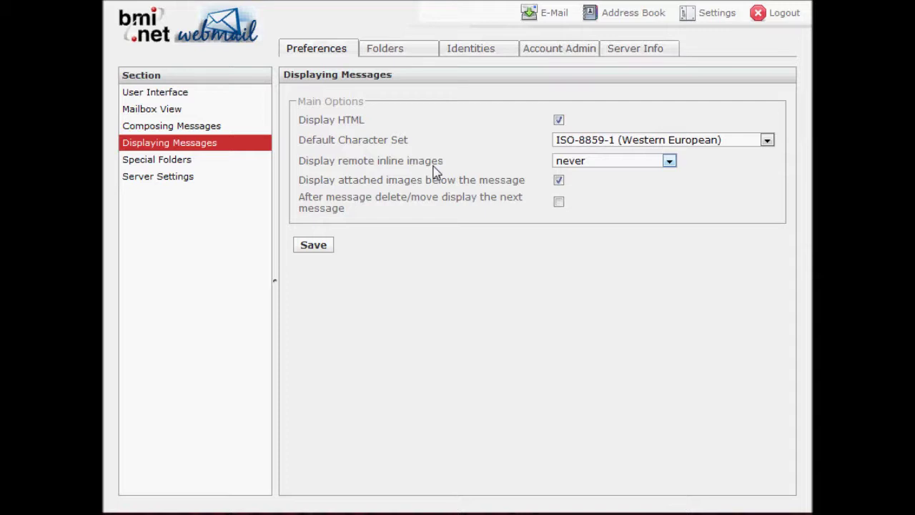
- Look over the Special Folders and Server Settings preferences, then show the Folders list
click(162, 166)
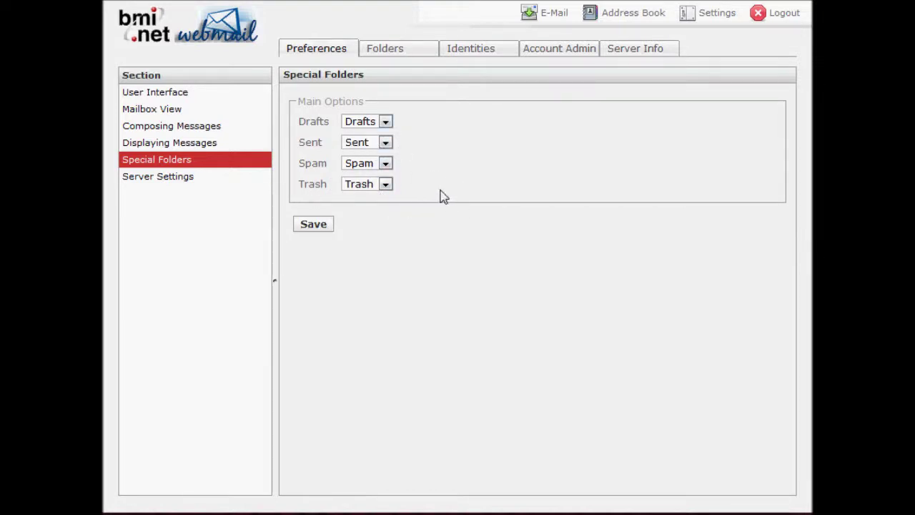
click(184, 184)
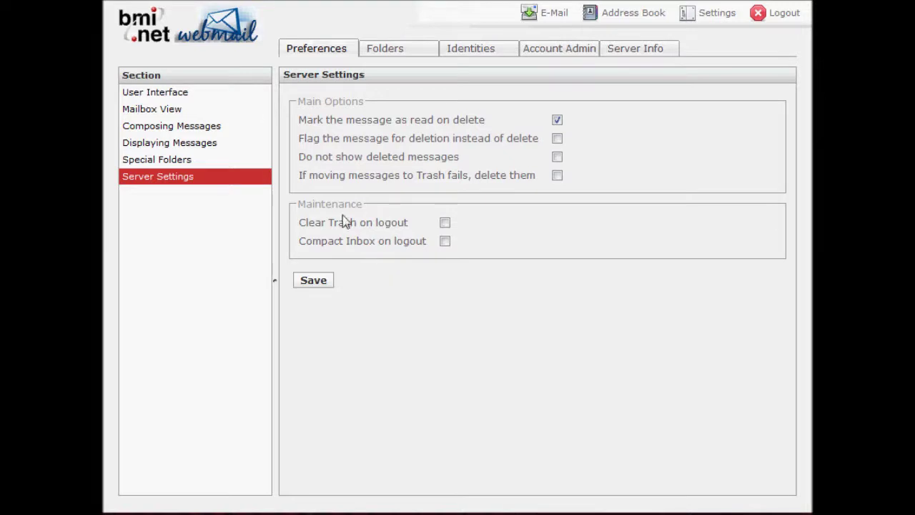
click(398, 55)
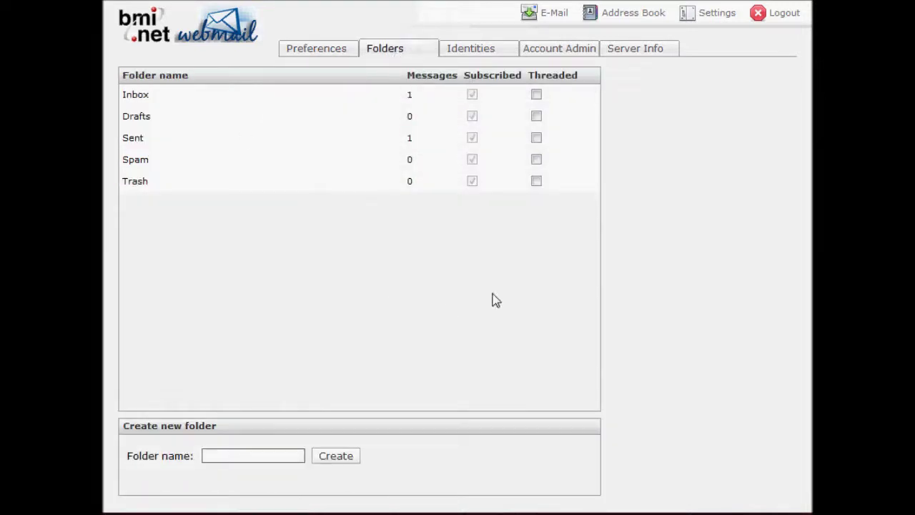
- Create the folders 'Test Folder' and 'Test Folder 2' using the folder name form
click(241, 451)
text(Test Folder)
click(334, 460)
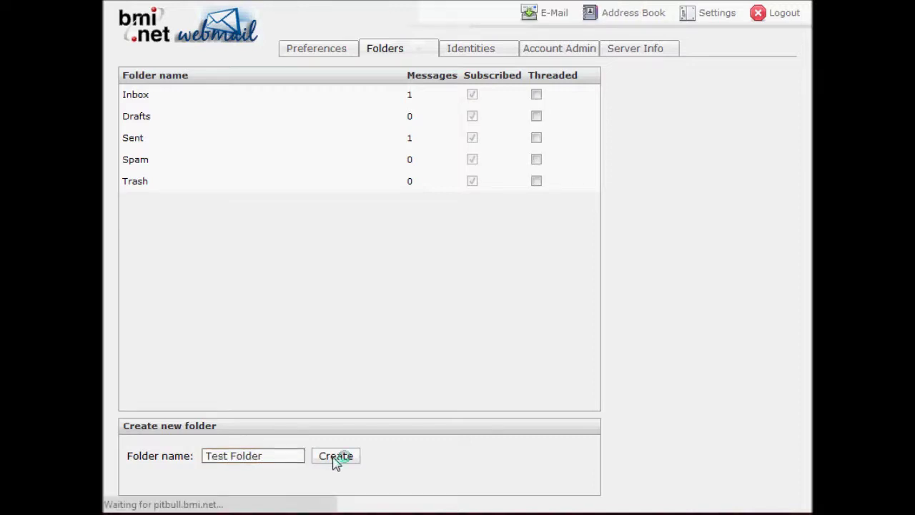
click(268, 458)
text(Ts)
key(BackSpace)
text(est Folder 2)
click(333, 459)
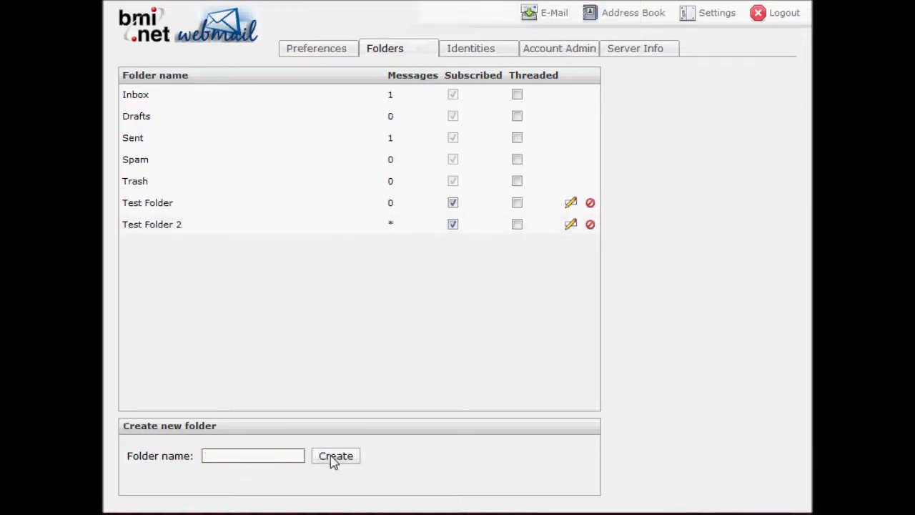
click(555, 17)
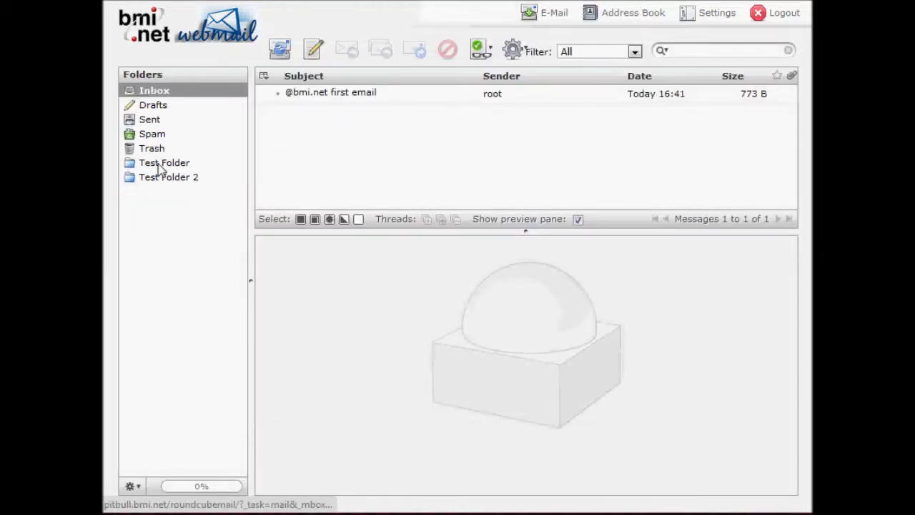
click(160, 163)
click(160, 179)
click(156, 92)
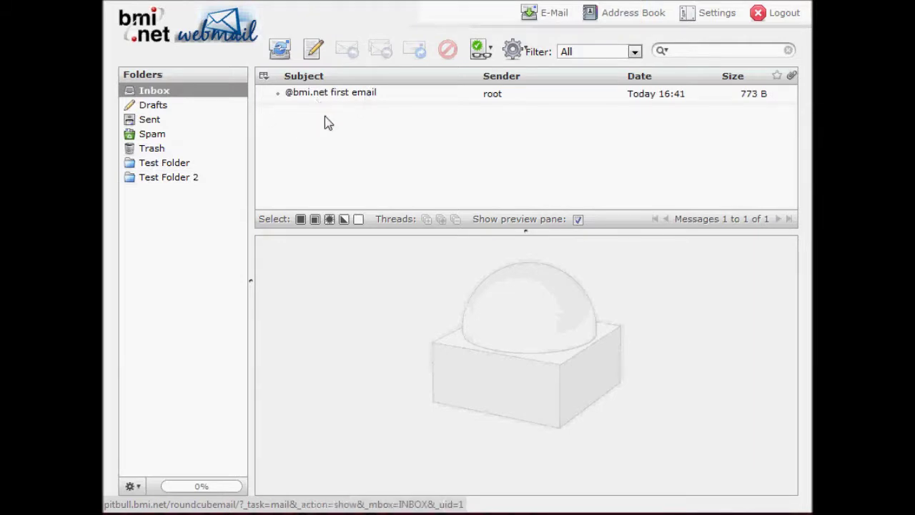
drag(339, 96, 192, 166)
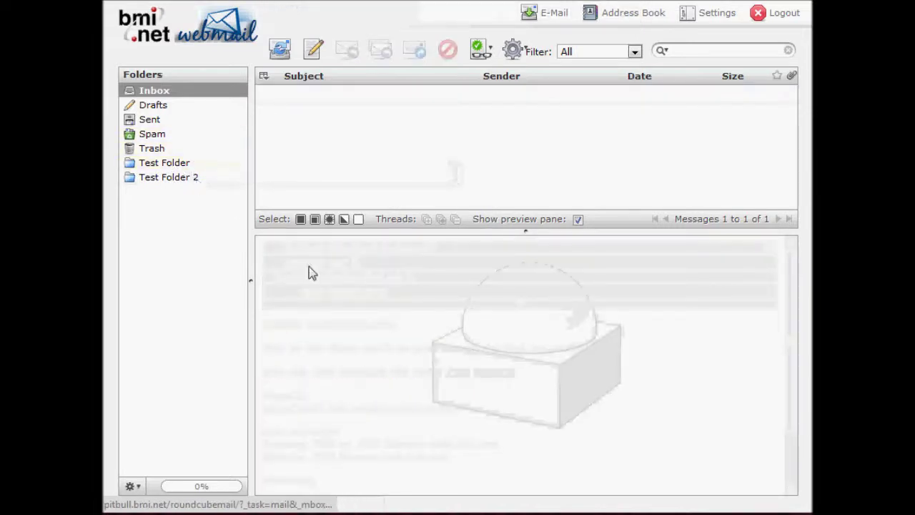
click(181, 165)
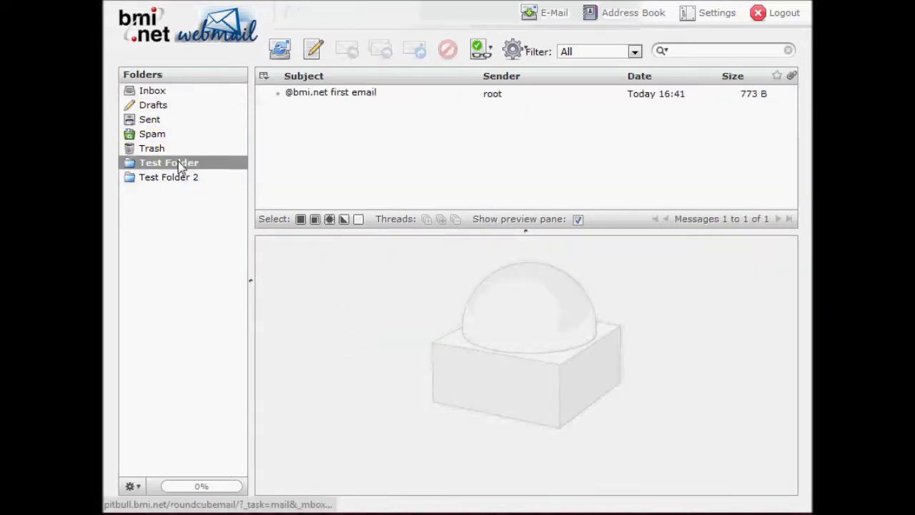
drag(335, 95, 194, 184)
click(194, 185)
drag(358, 96, 160, 98)
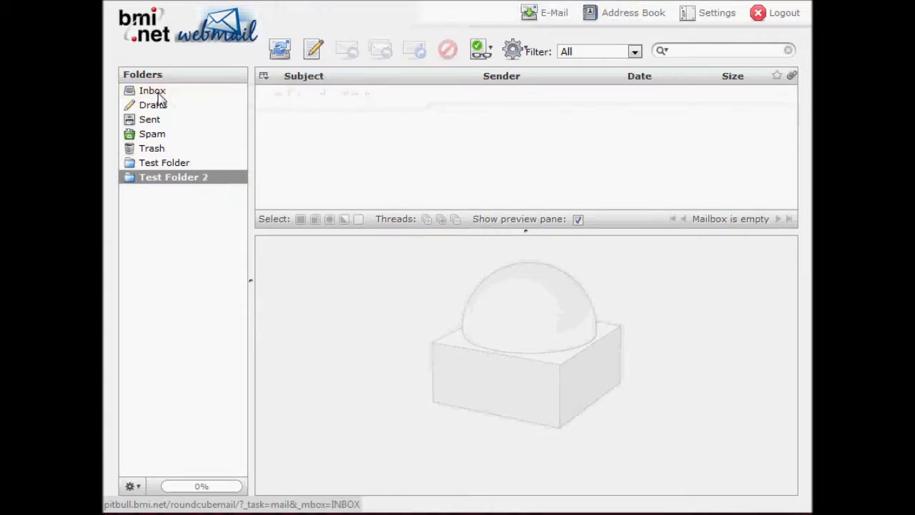
click(716, 15)
click(393, 52)
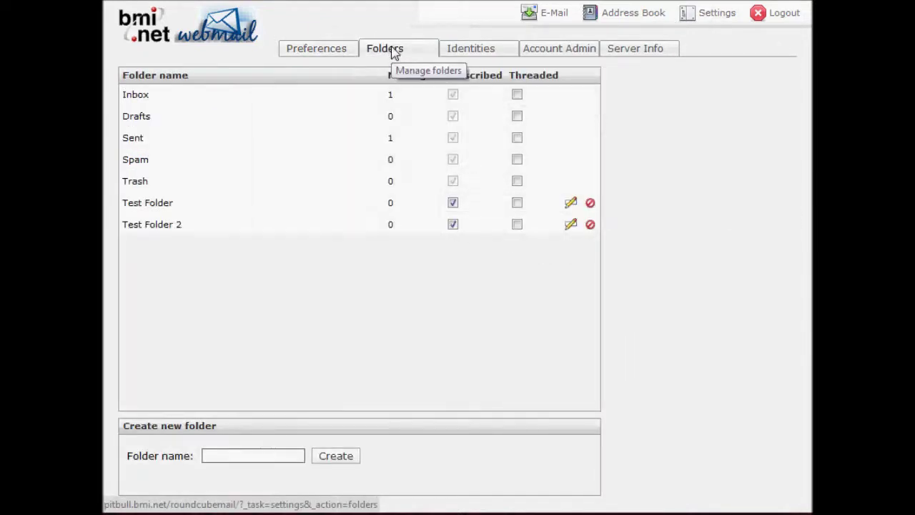
- View the Identities settings, then go to the Account Admin page
click(472, 56)
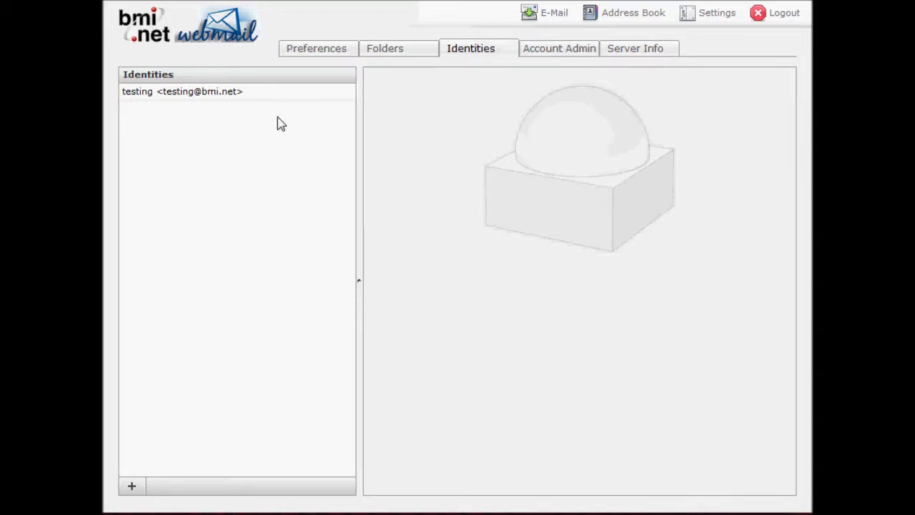
click(547, 56)
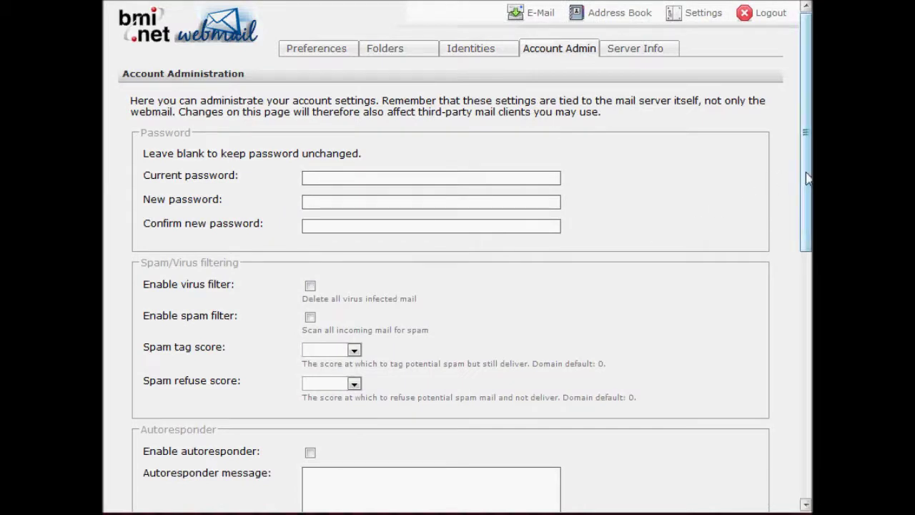
- Look over the spam tag score list, leaving it unchanged, and move down to Block by header
scroll(807, 174, down, 2)
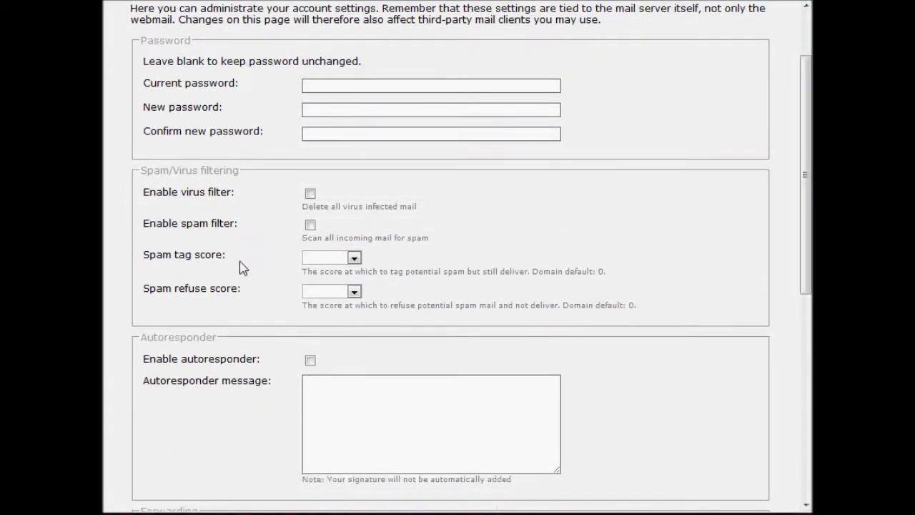
click(353, 257)
click(353, 259)
drag(807, 272, 807, 323)
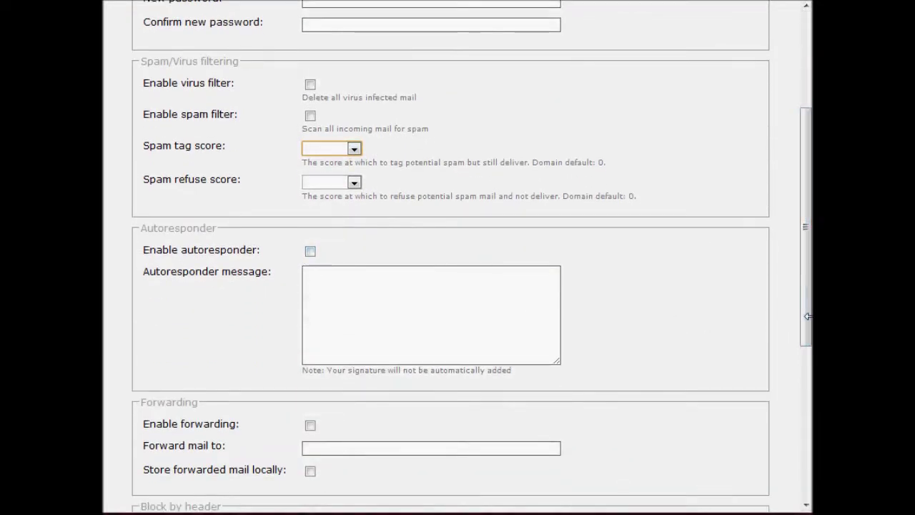
drag(807, 319, 808, 401)
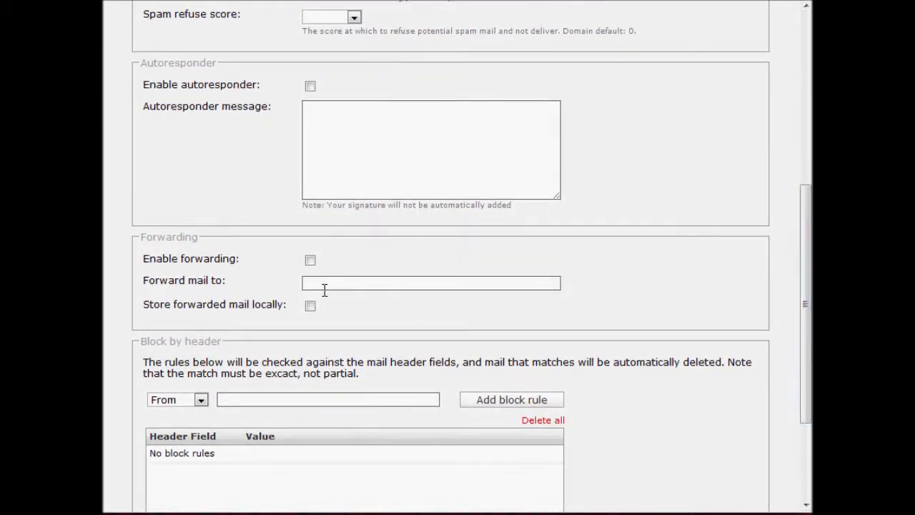
drag(806, 304, 807, 361)
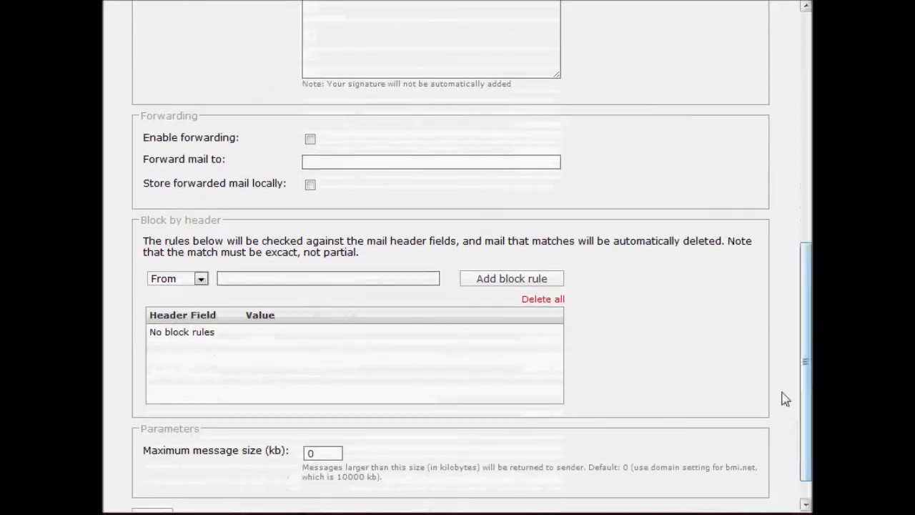
- Add a From-header block rule for the example spammer's e-mail address
click(267, 276)
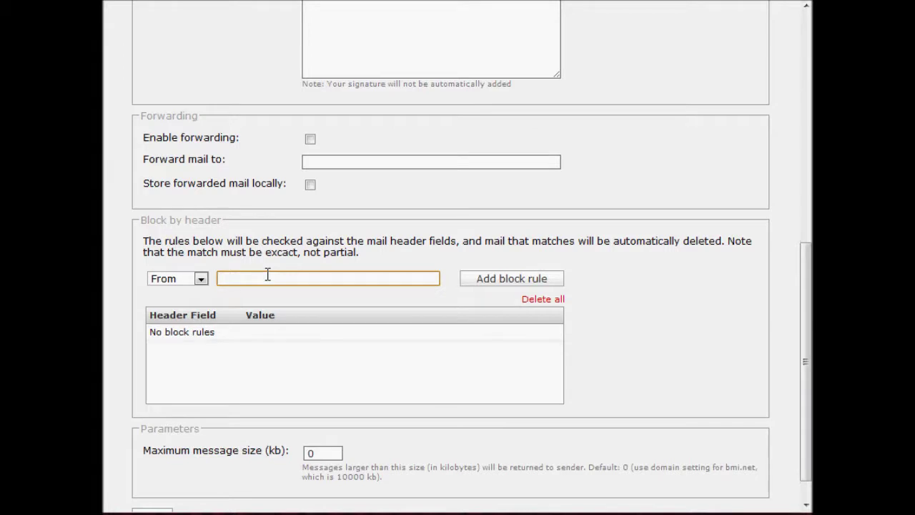
text(baddie@spamhole.com)
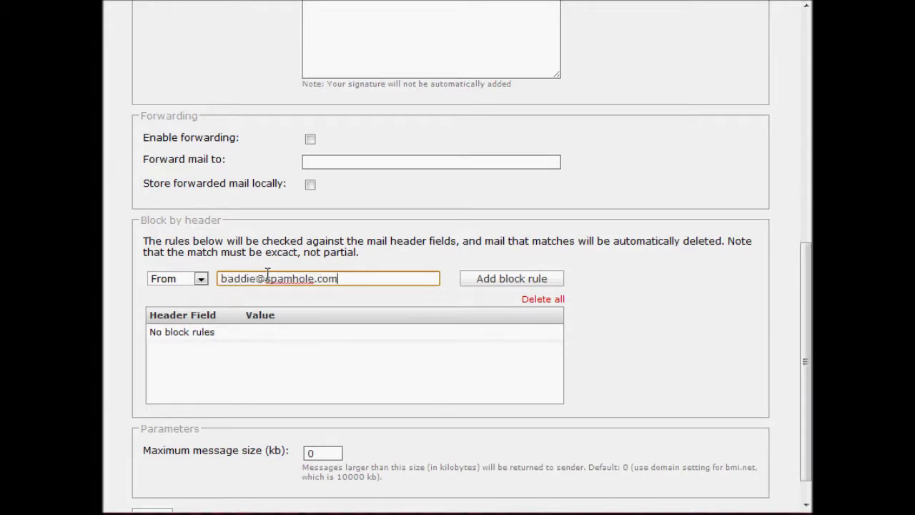
click(508, 284)
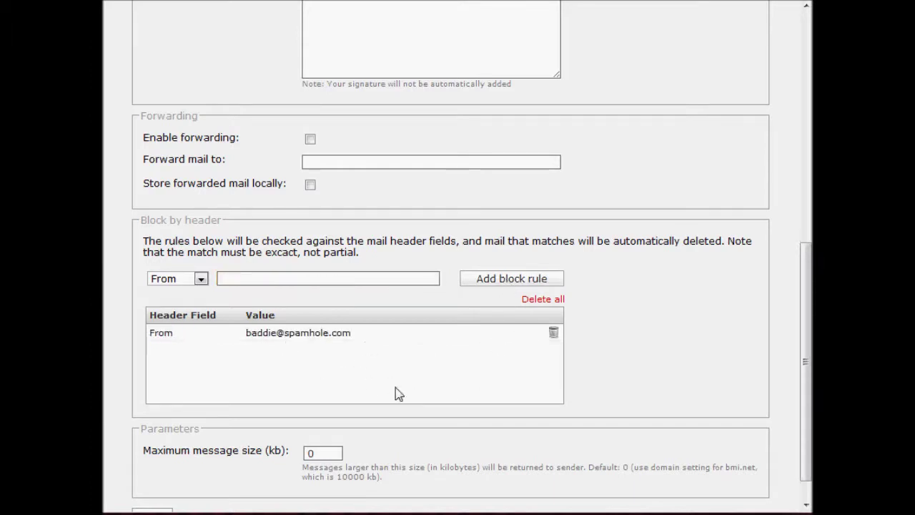
- Try a value in the maximum message size field, then clear it back out
double_click(332, 452)
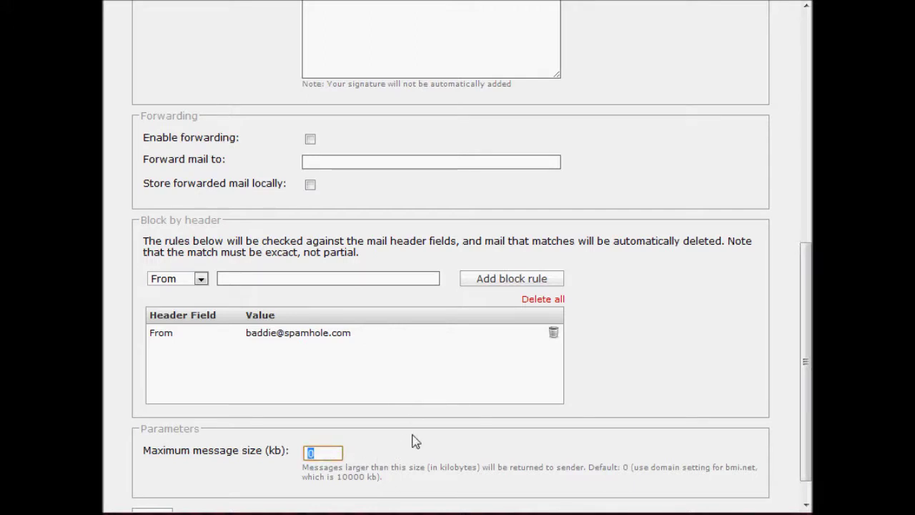
text(1)
key(BackSpace)
scroll(419, 441, up, 3)
scroll(419, 441, up, 5)
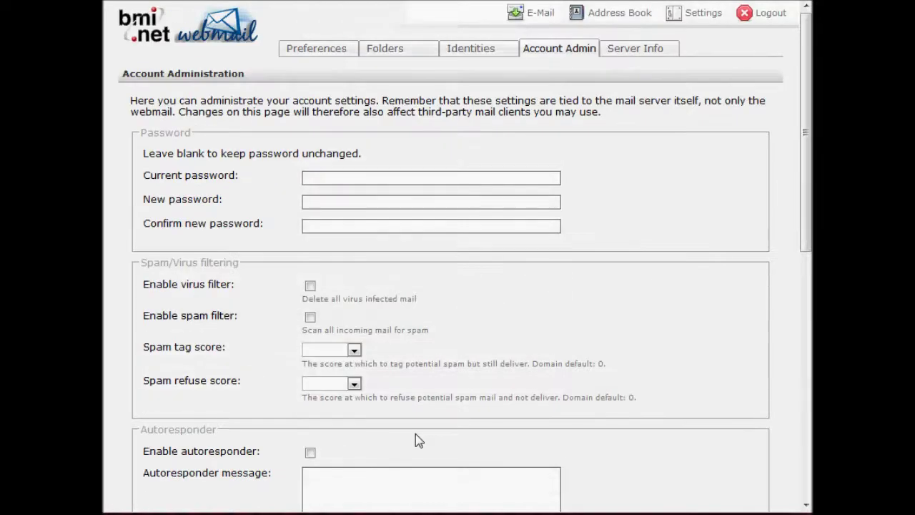
- View the Server Info page, then return via Preferences to the mail view with the Inbox
click(638, 59)
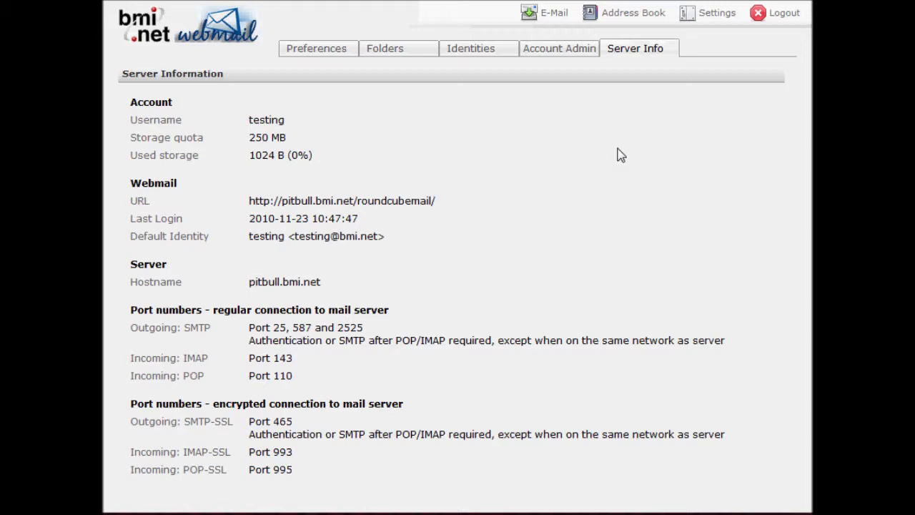
click(323, 53)
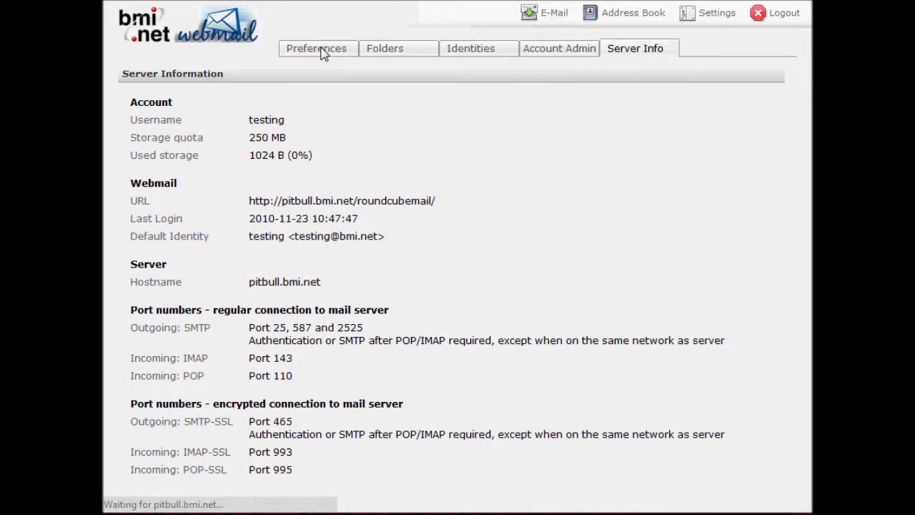
click(551, 20)
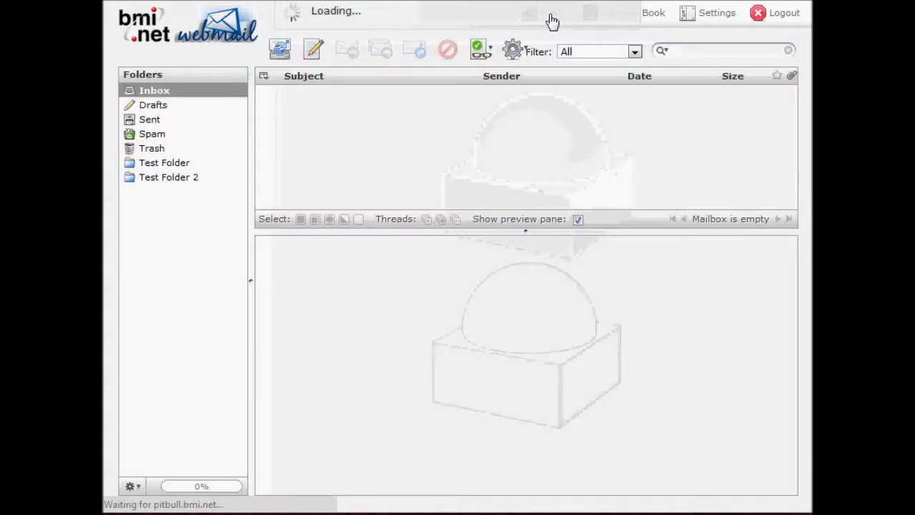